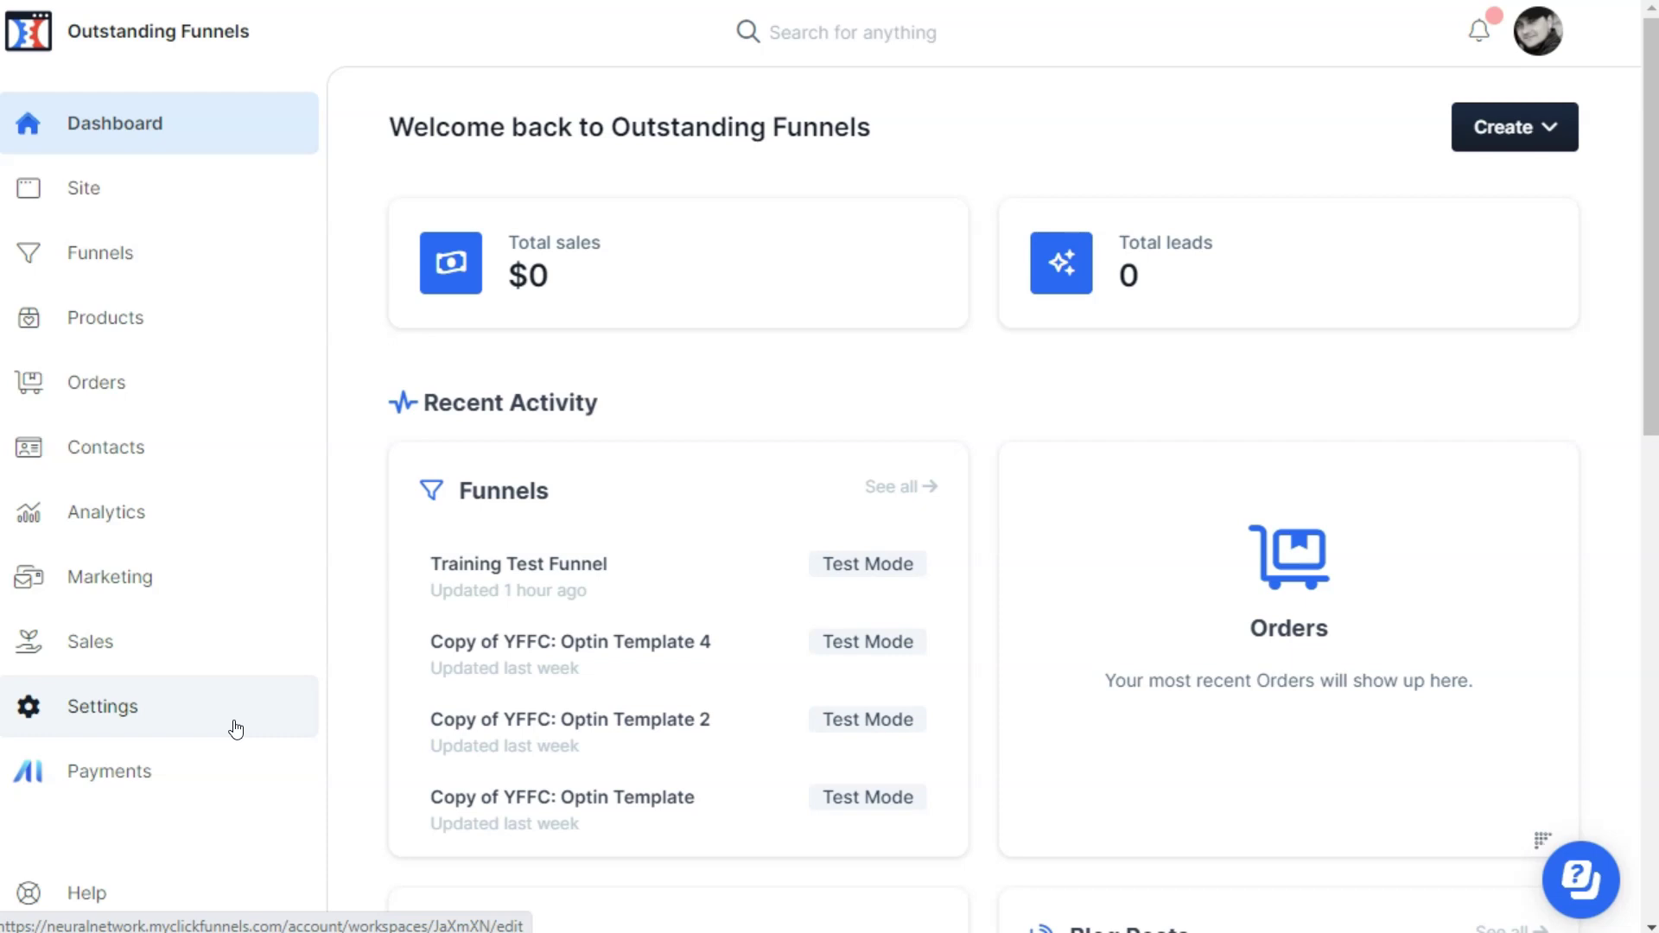
Open the Training Test Funnel from the list of funnels.
left_click(204, 275)
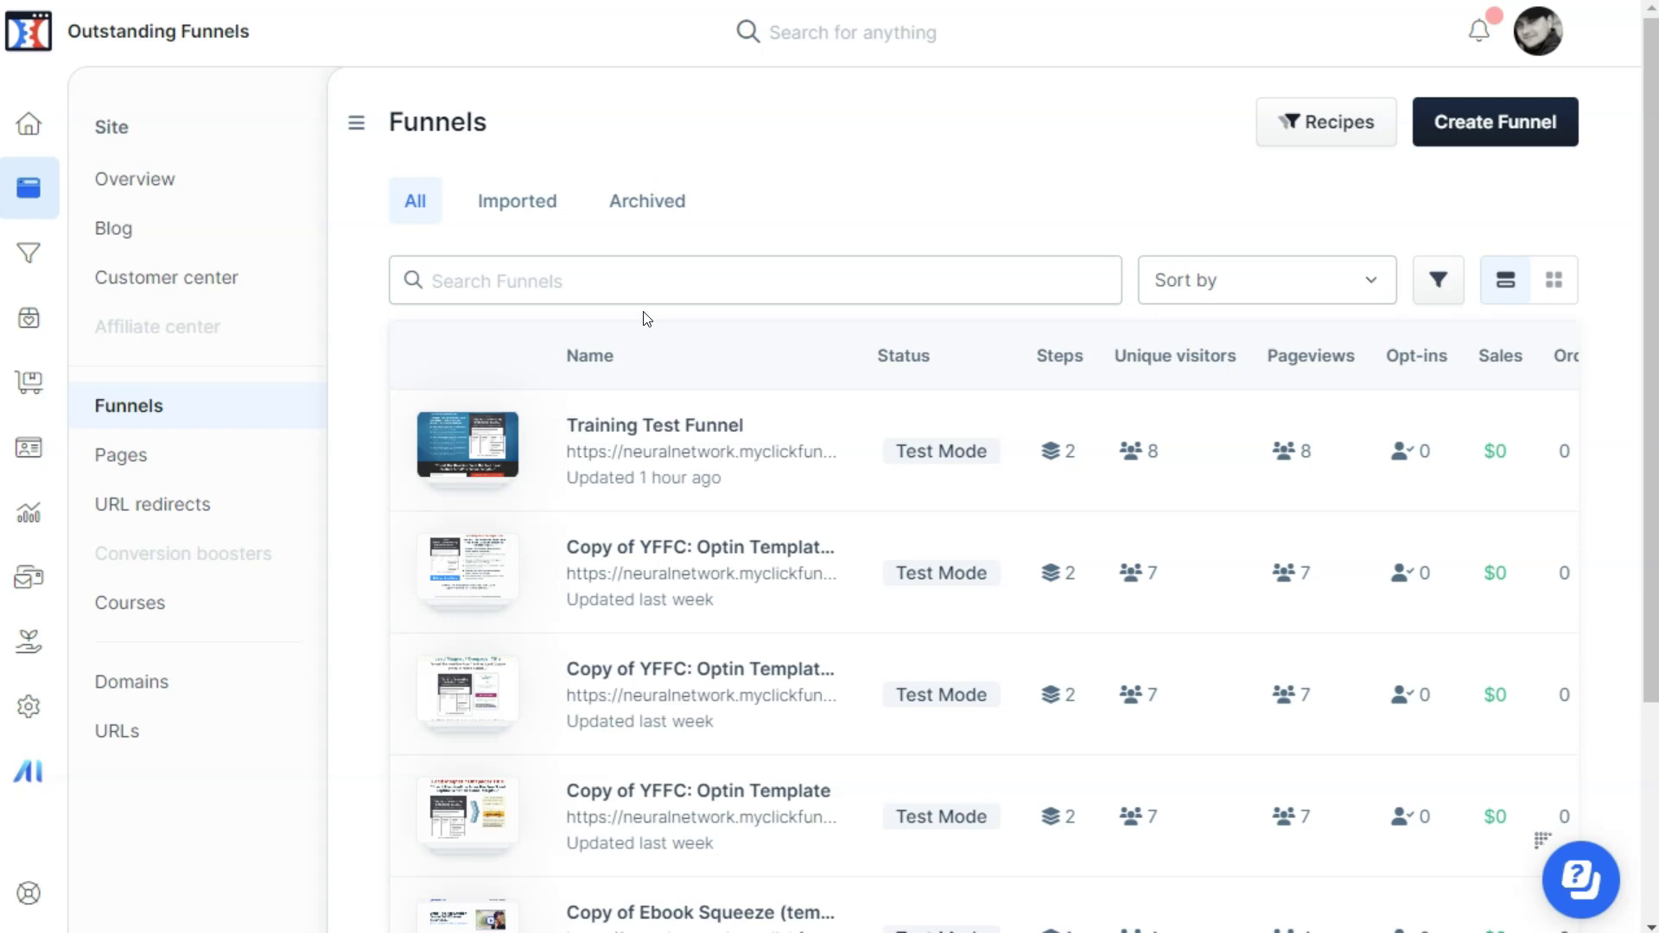
left_click(652, 429)
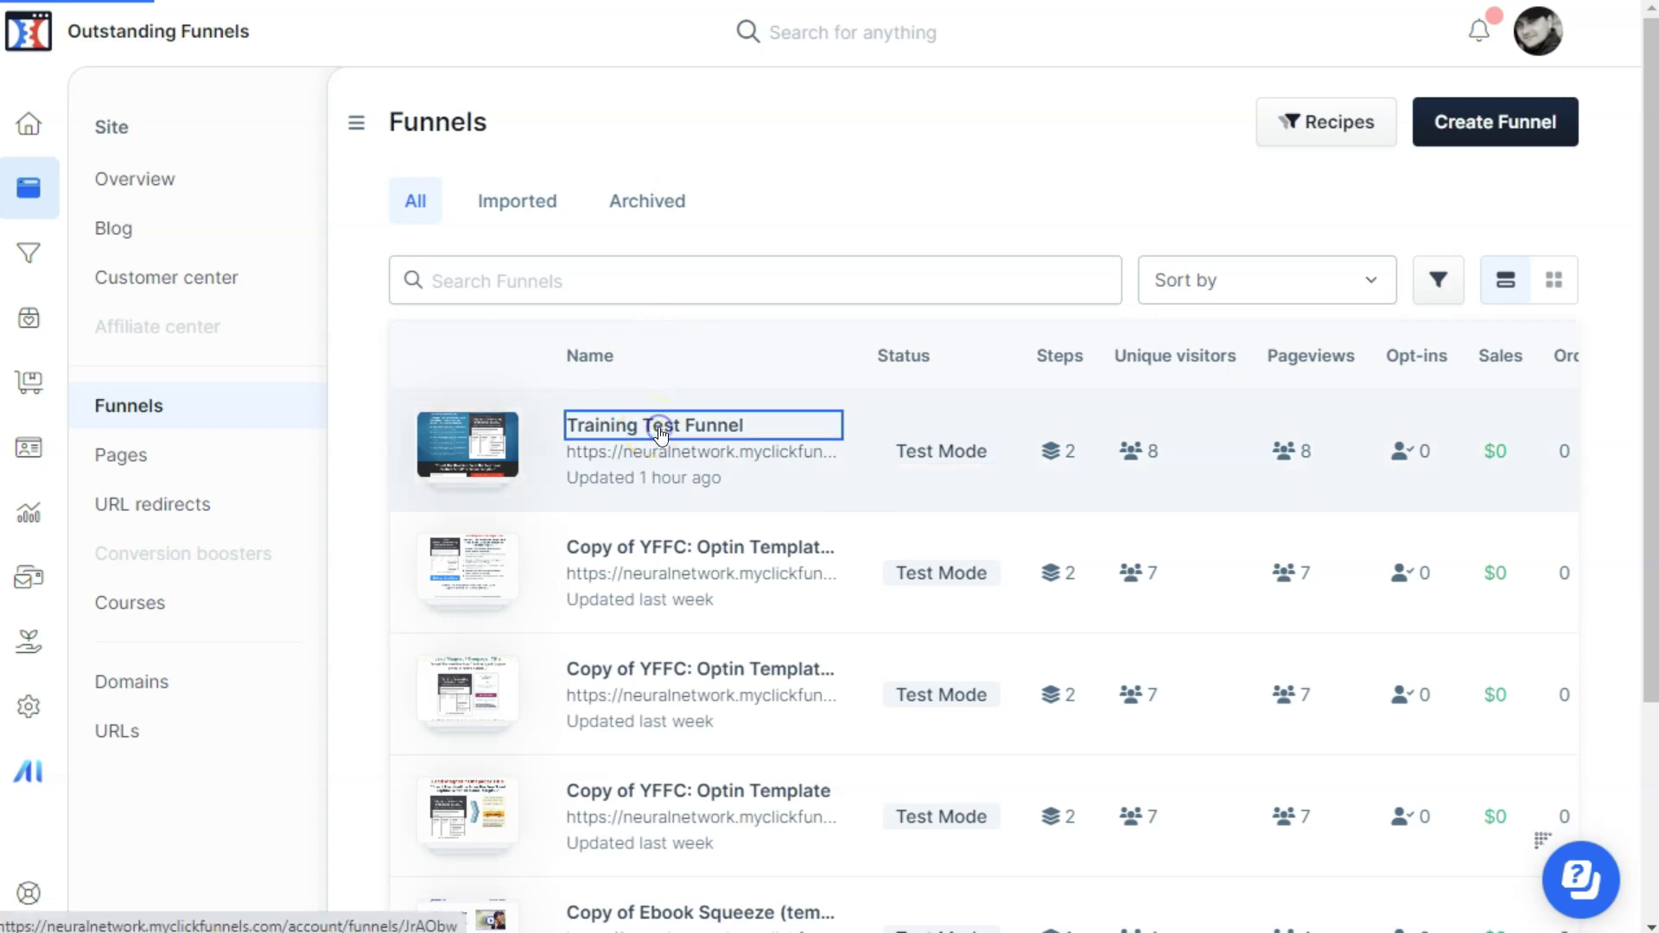
left_click(658, 427)
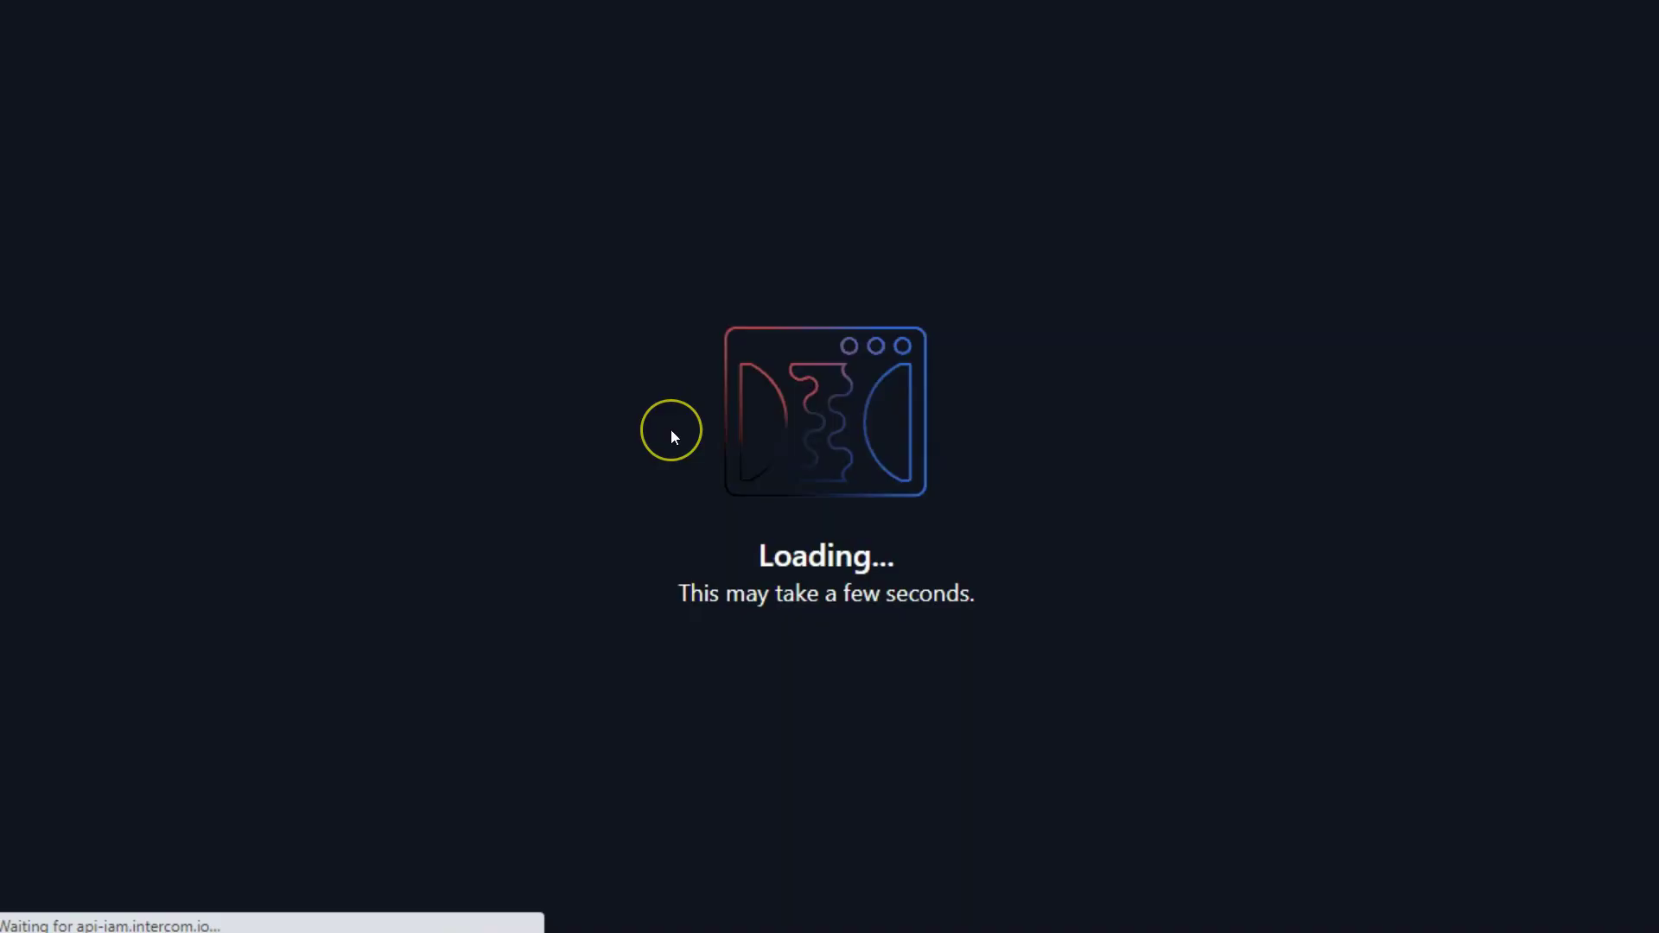
scroll(1080, 376, "down", 5)
scroll(1081, 400, "up", 5)
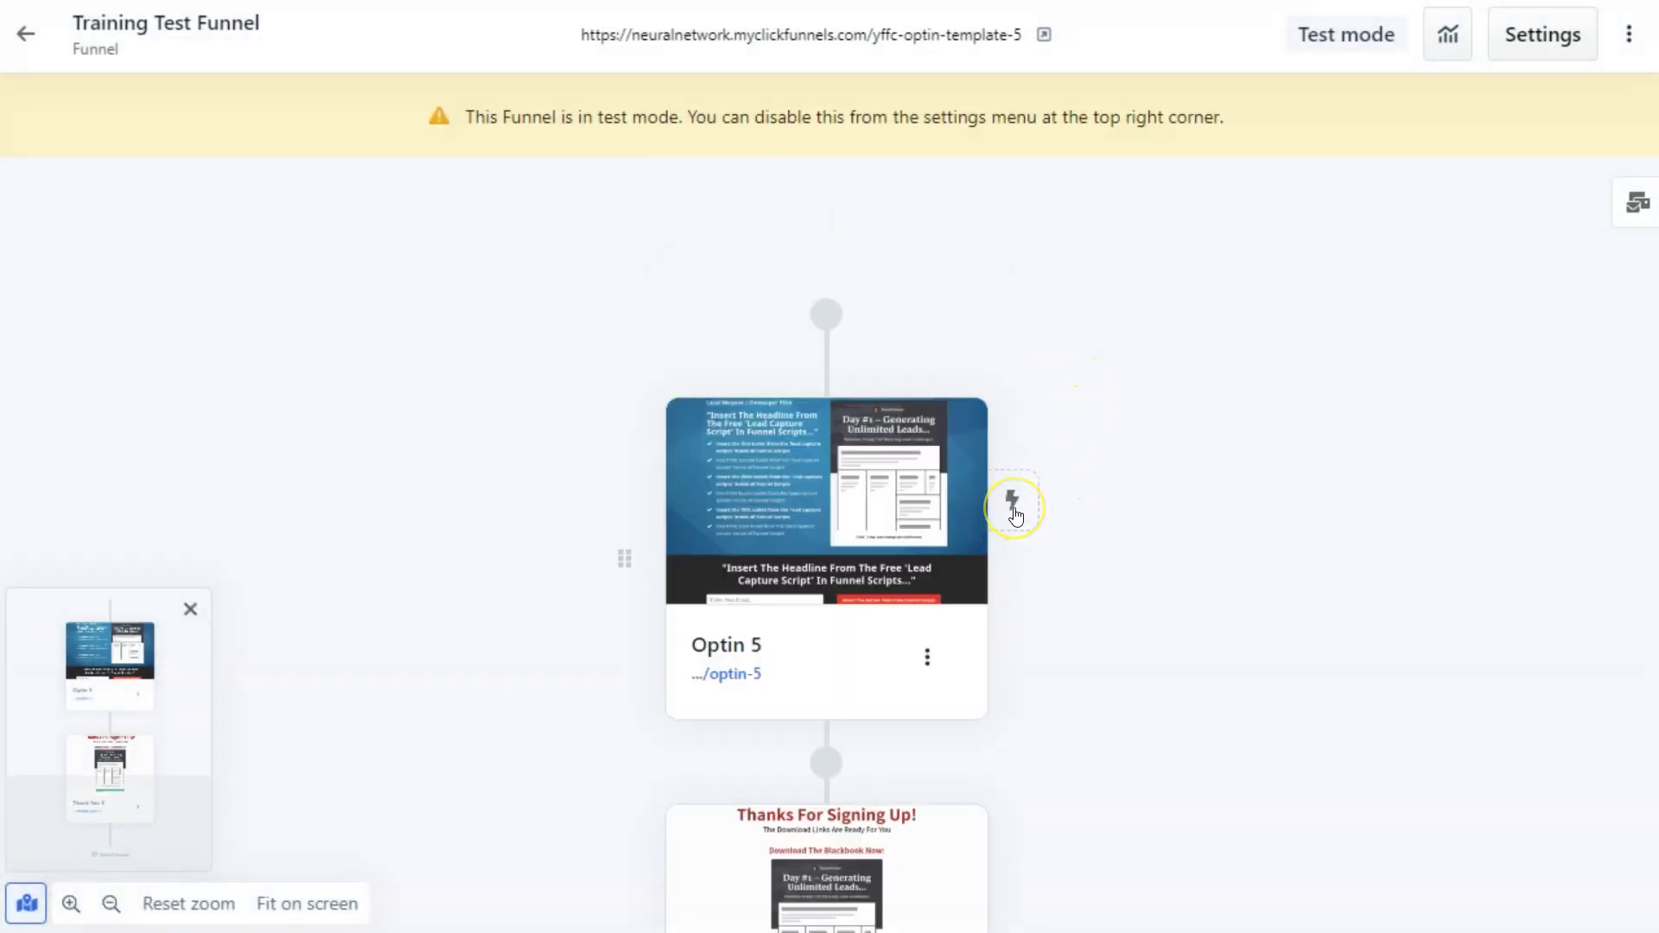
Start a new workflow attached to the funnel's Optin 5 page and name it "Test Workflow".
left_click(1019, 515)
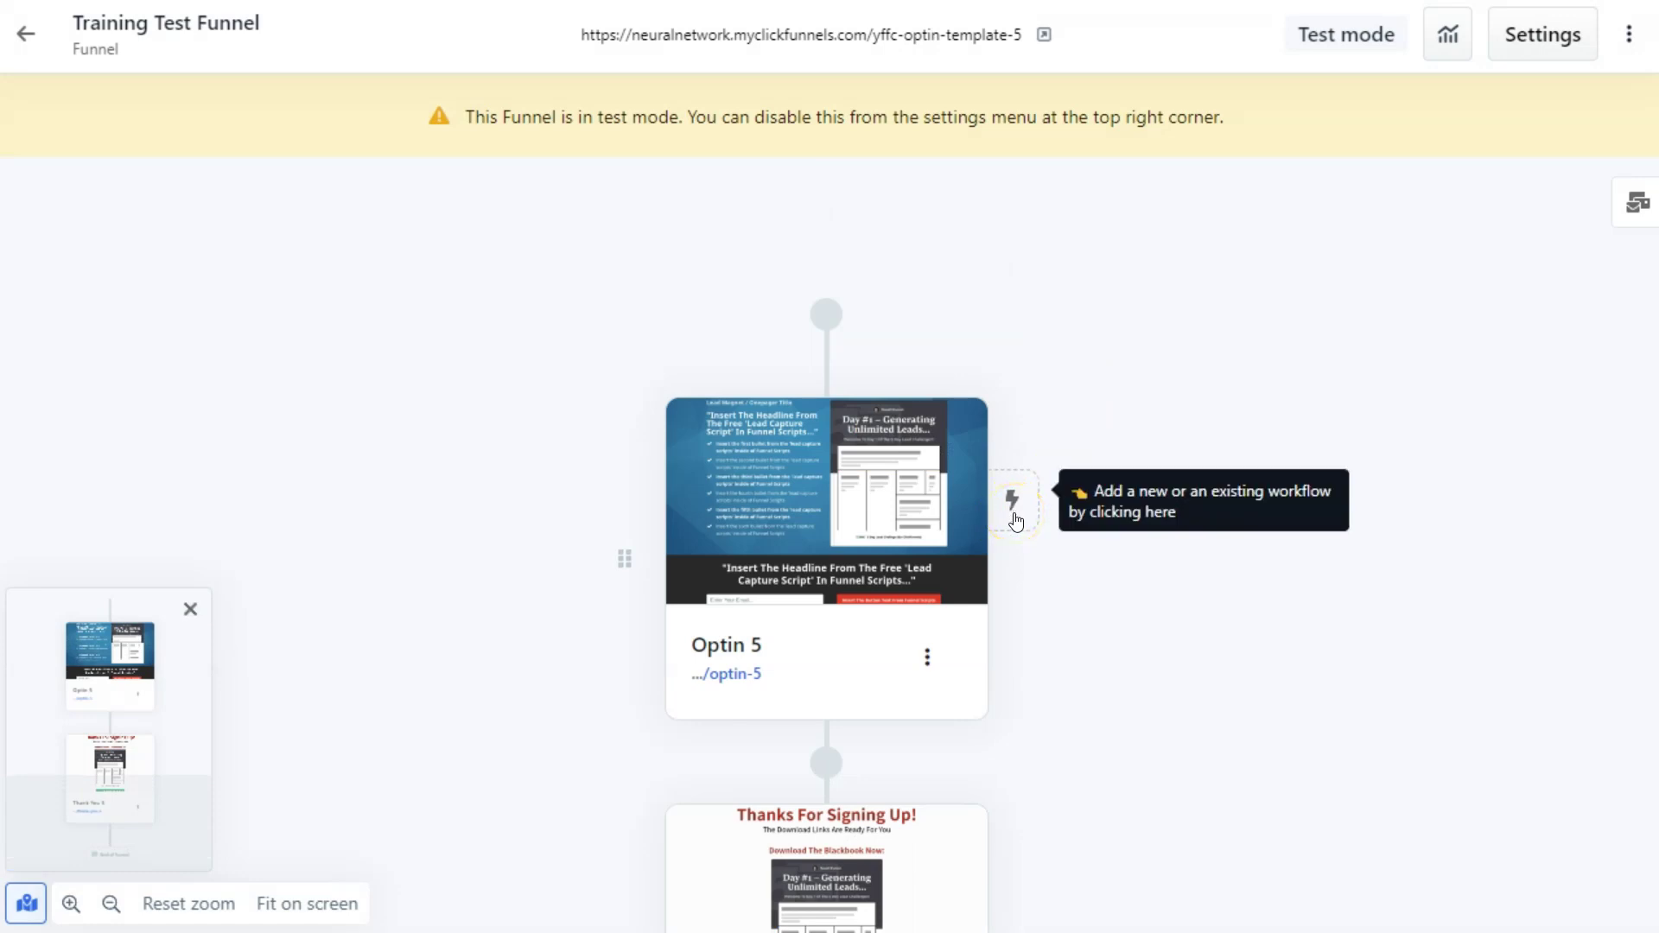
left_click(1016, 518)
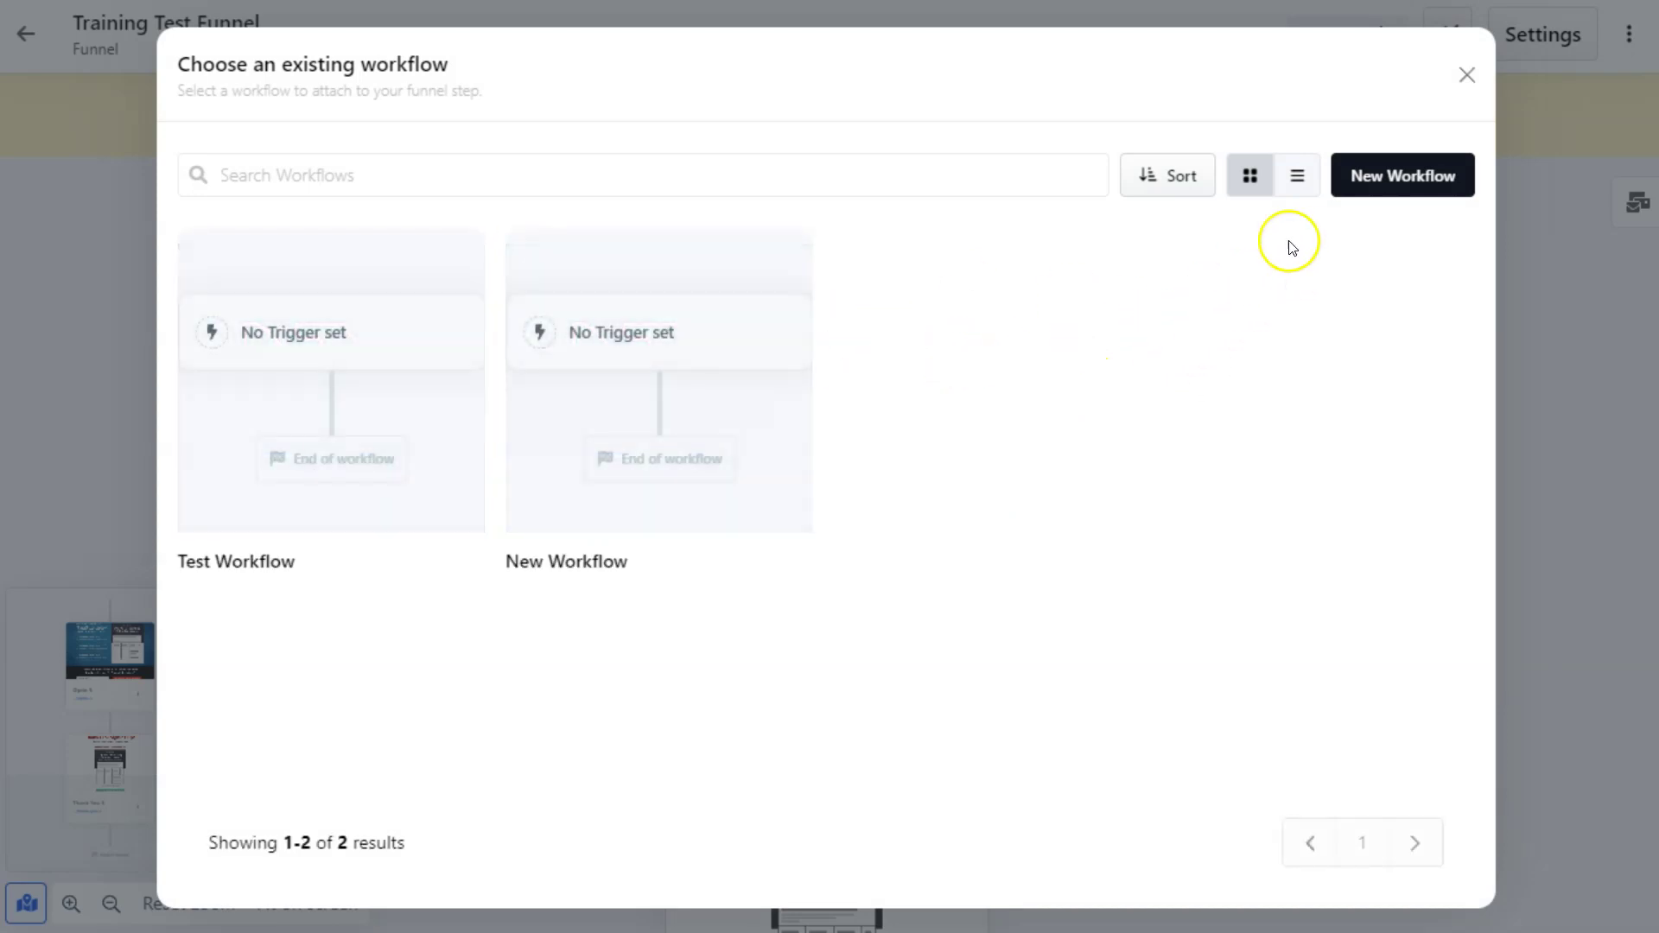
left_click(1408, 182)
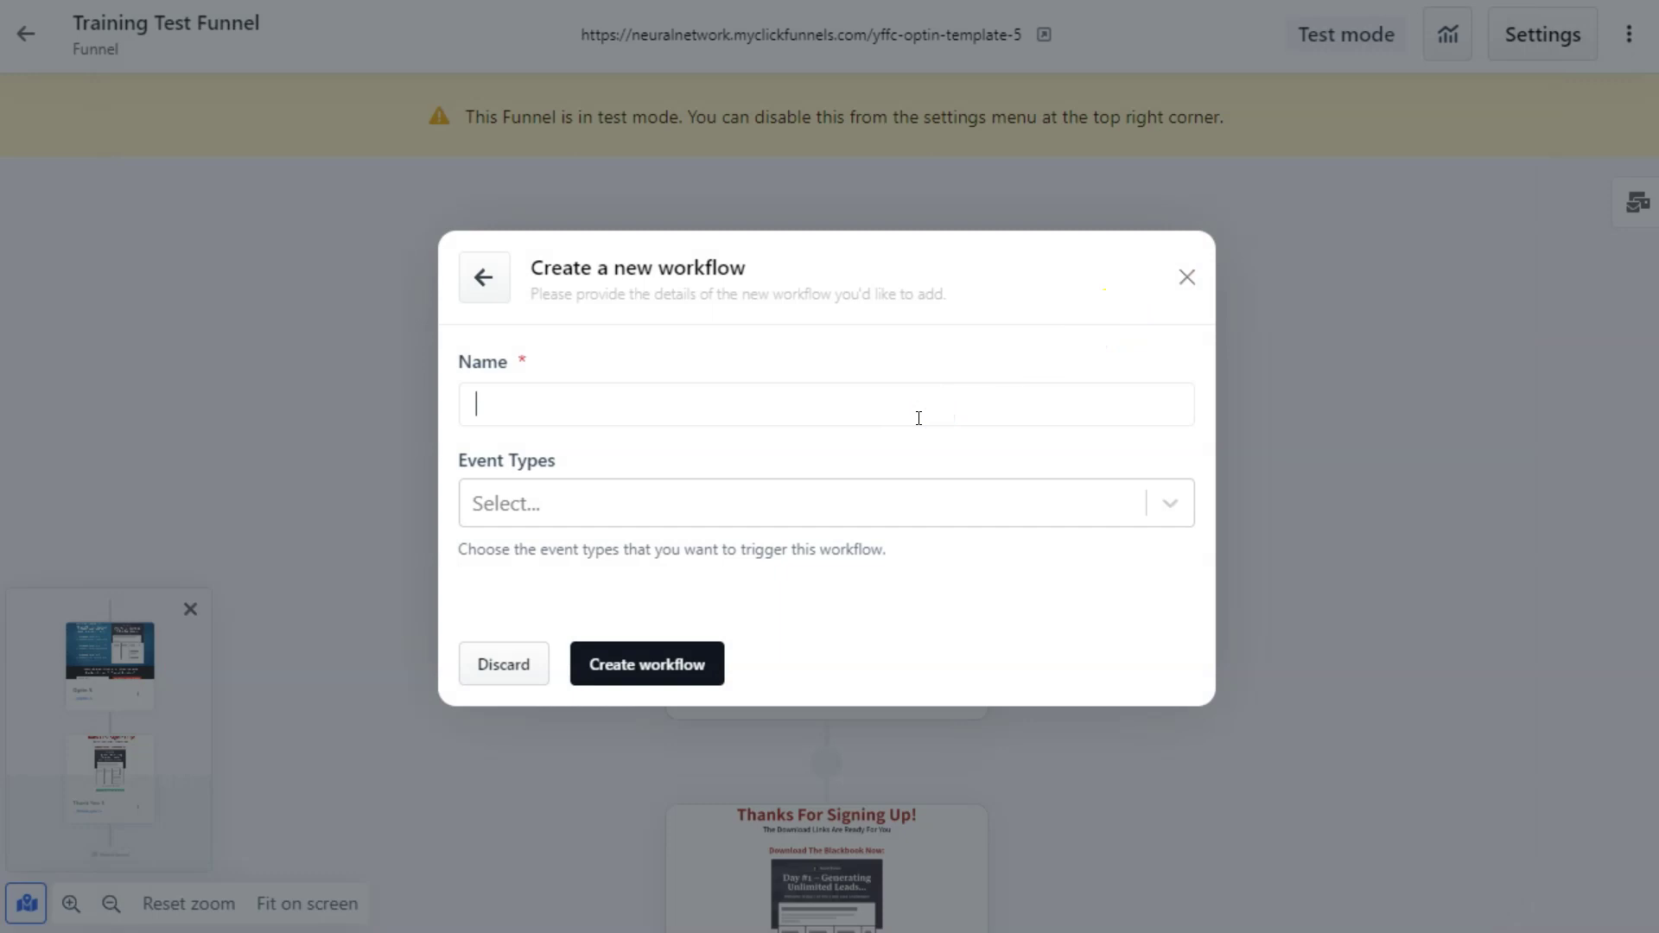
type("Test Workflow")
Set Opt-In as the event type that triggers the new workflow and create the workflow.
left_click(963, 501)
mouse_move(894, 568)
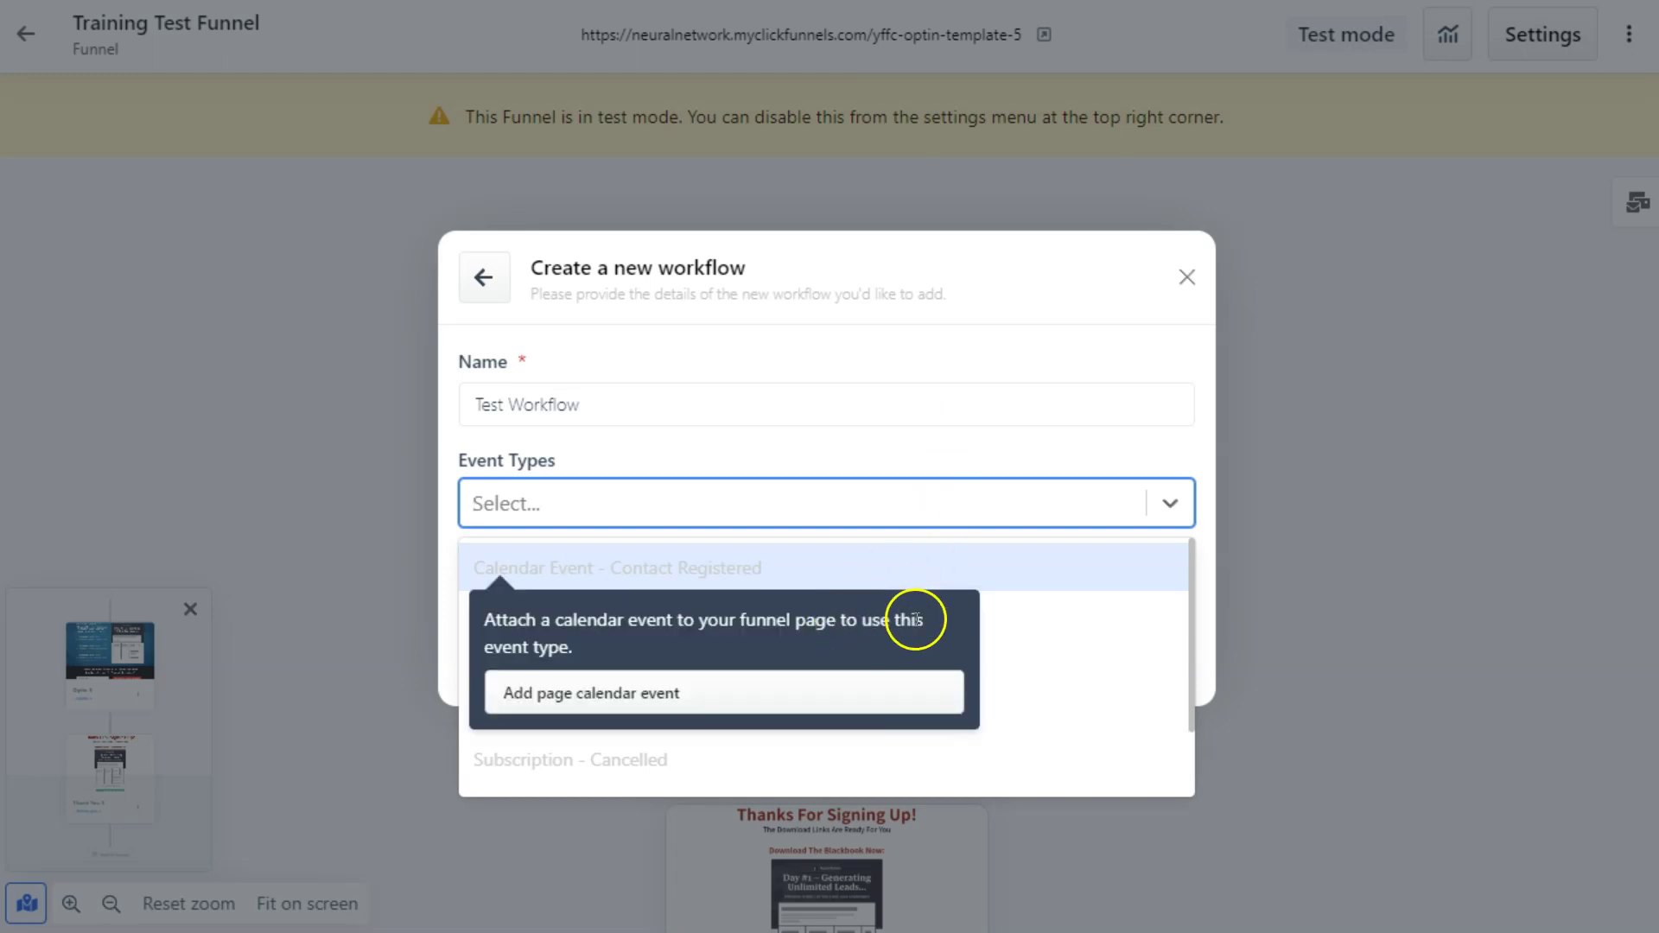
scroll(1054, 672, "down", 1)
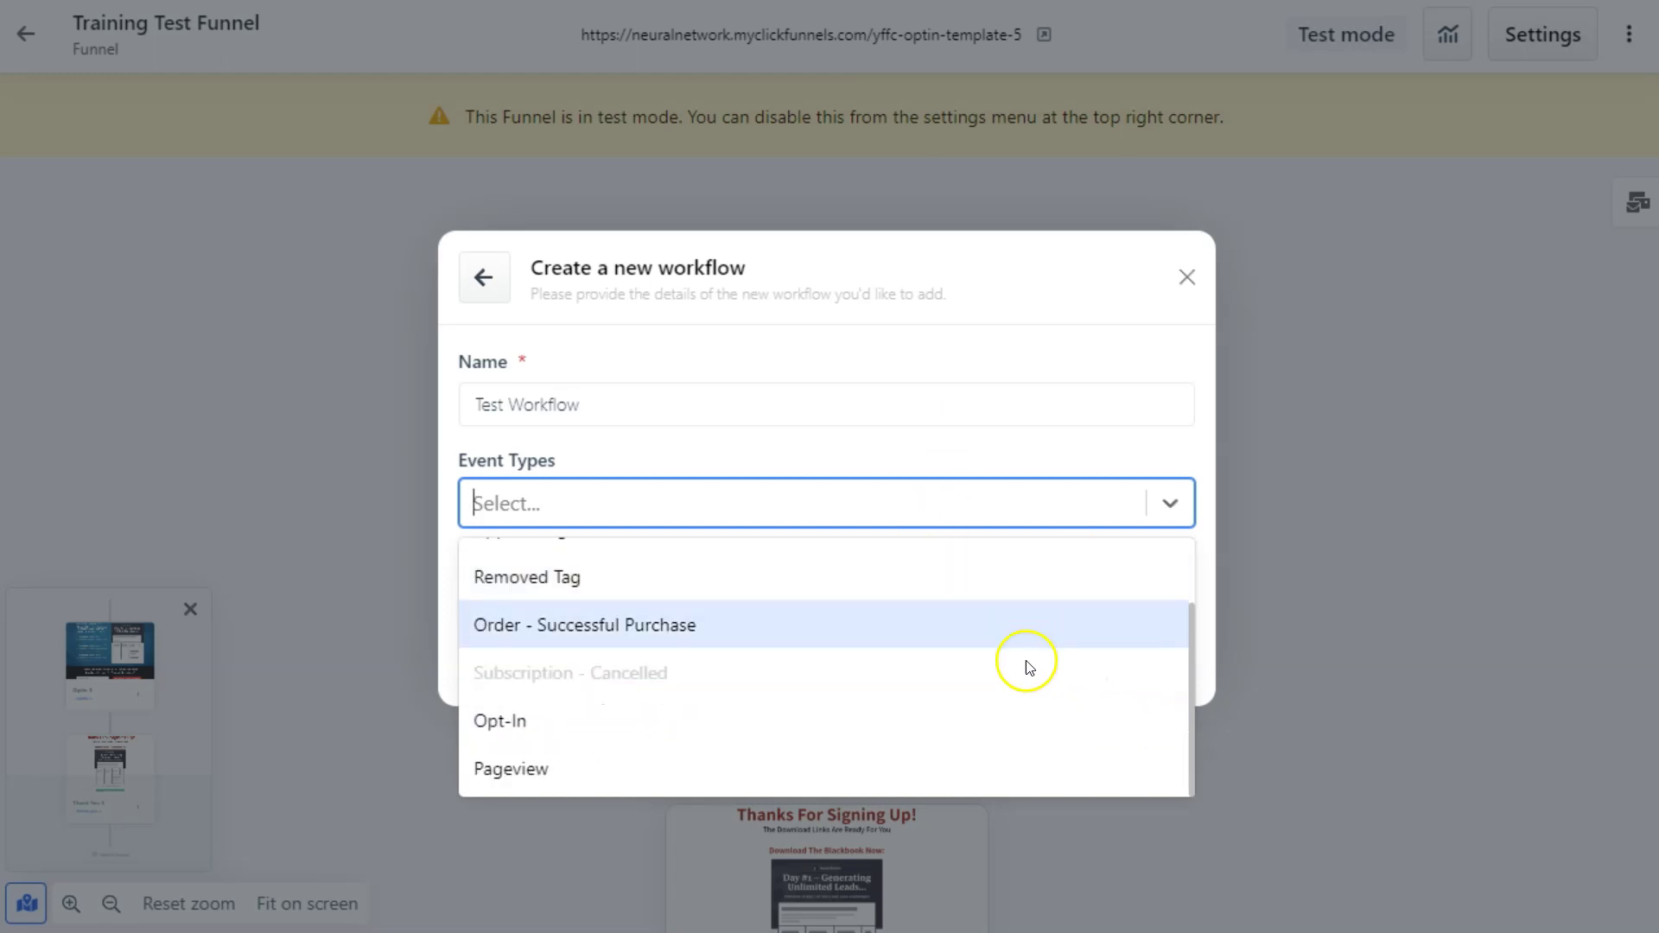
left_click(945, 726)
left_click(1169, 451)
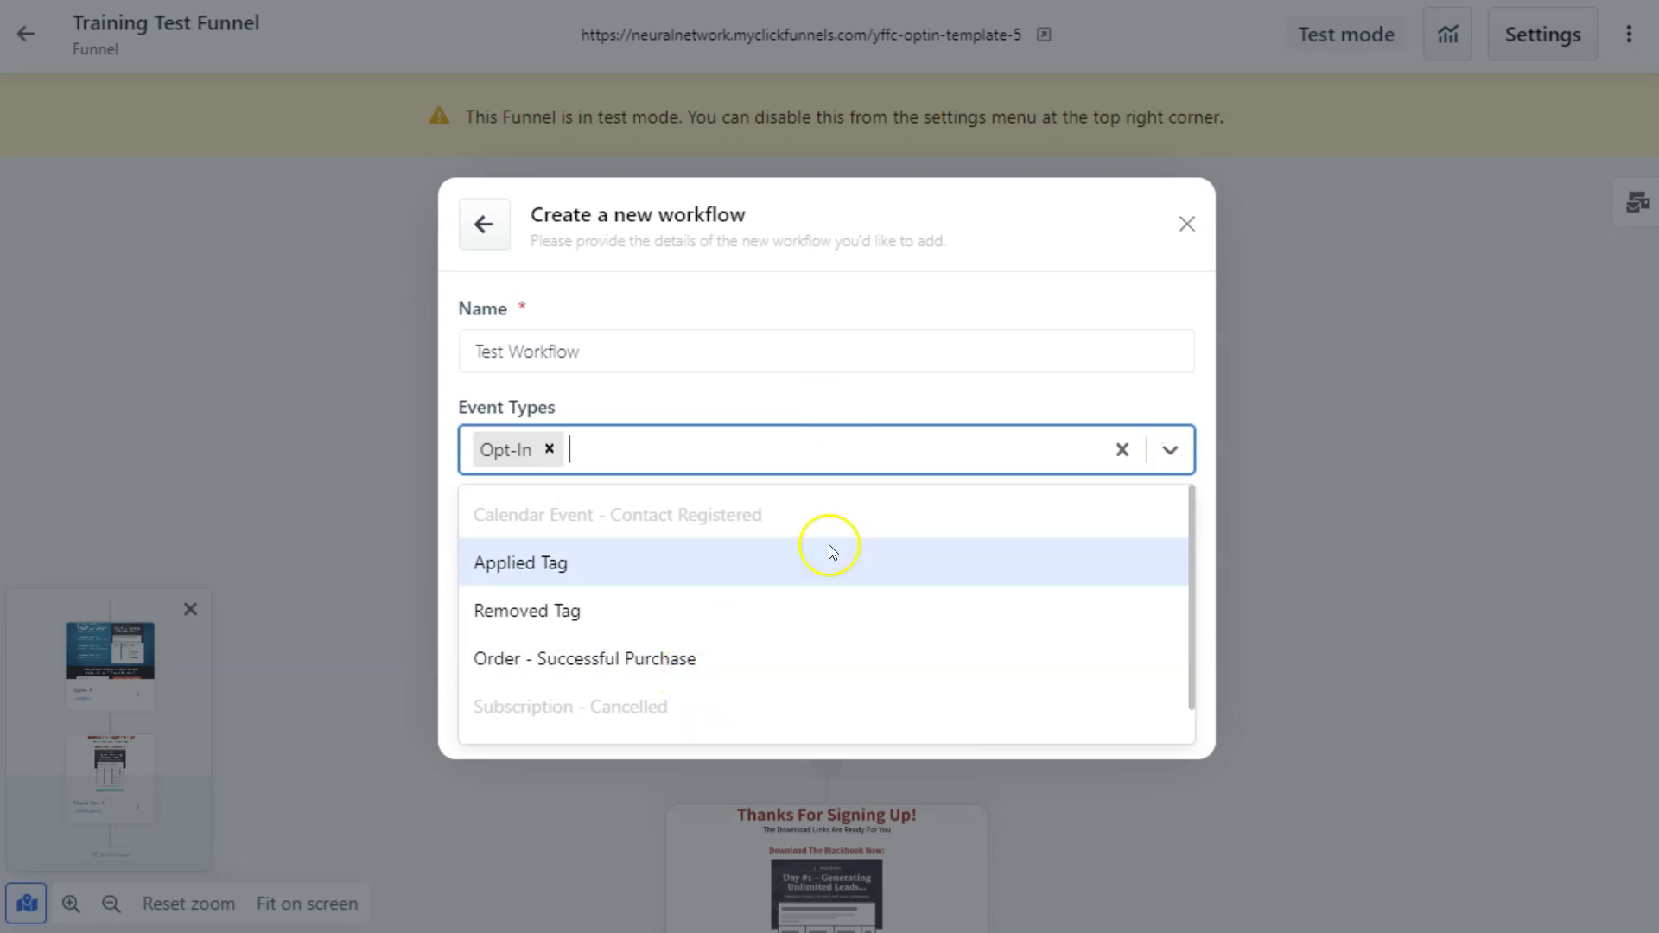
left_click(1134, 313)
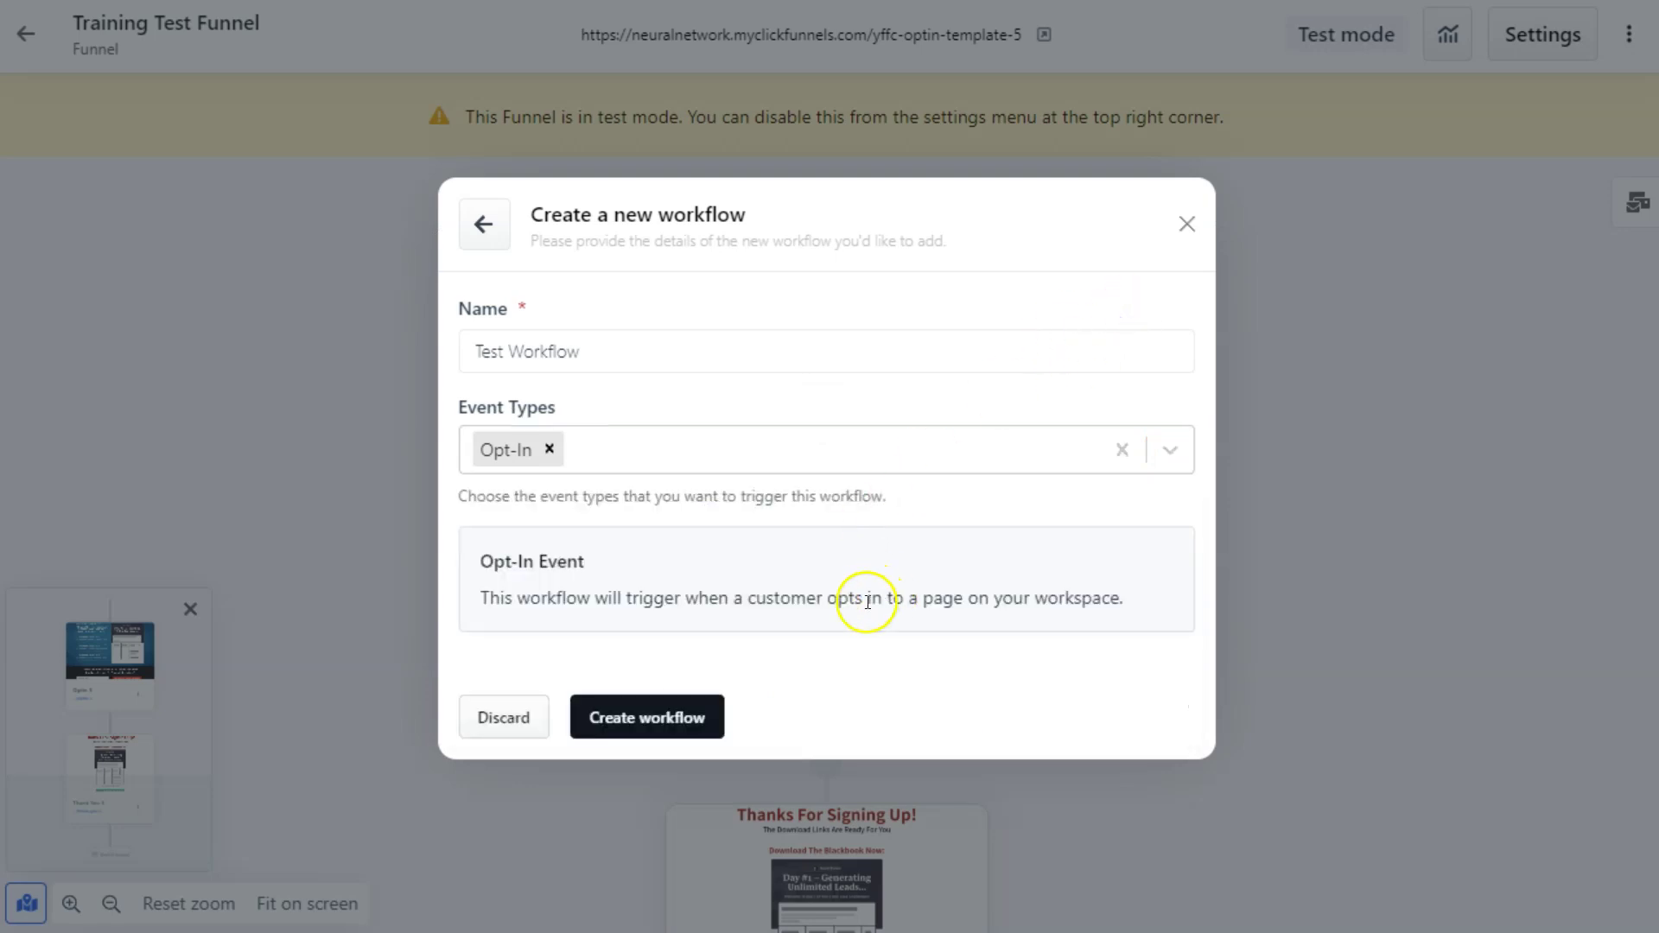
left_click(688, 718)
left_click(696, 720)
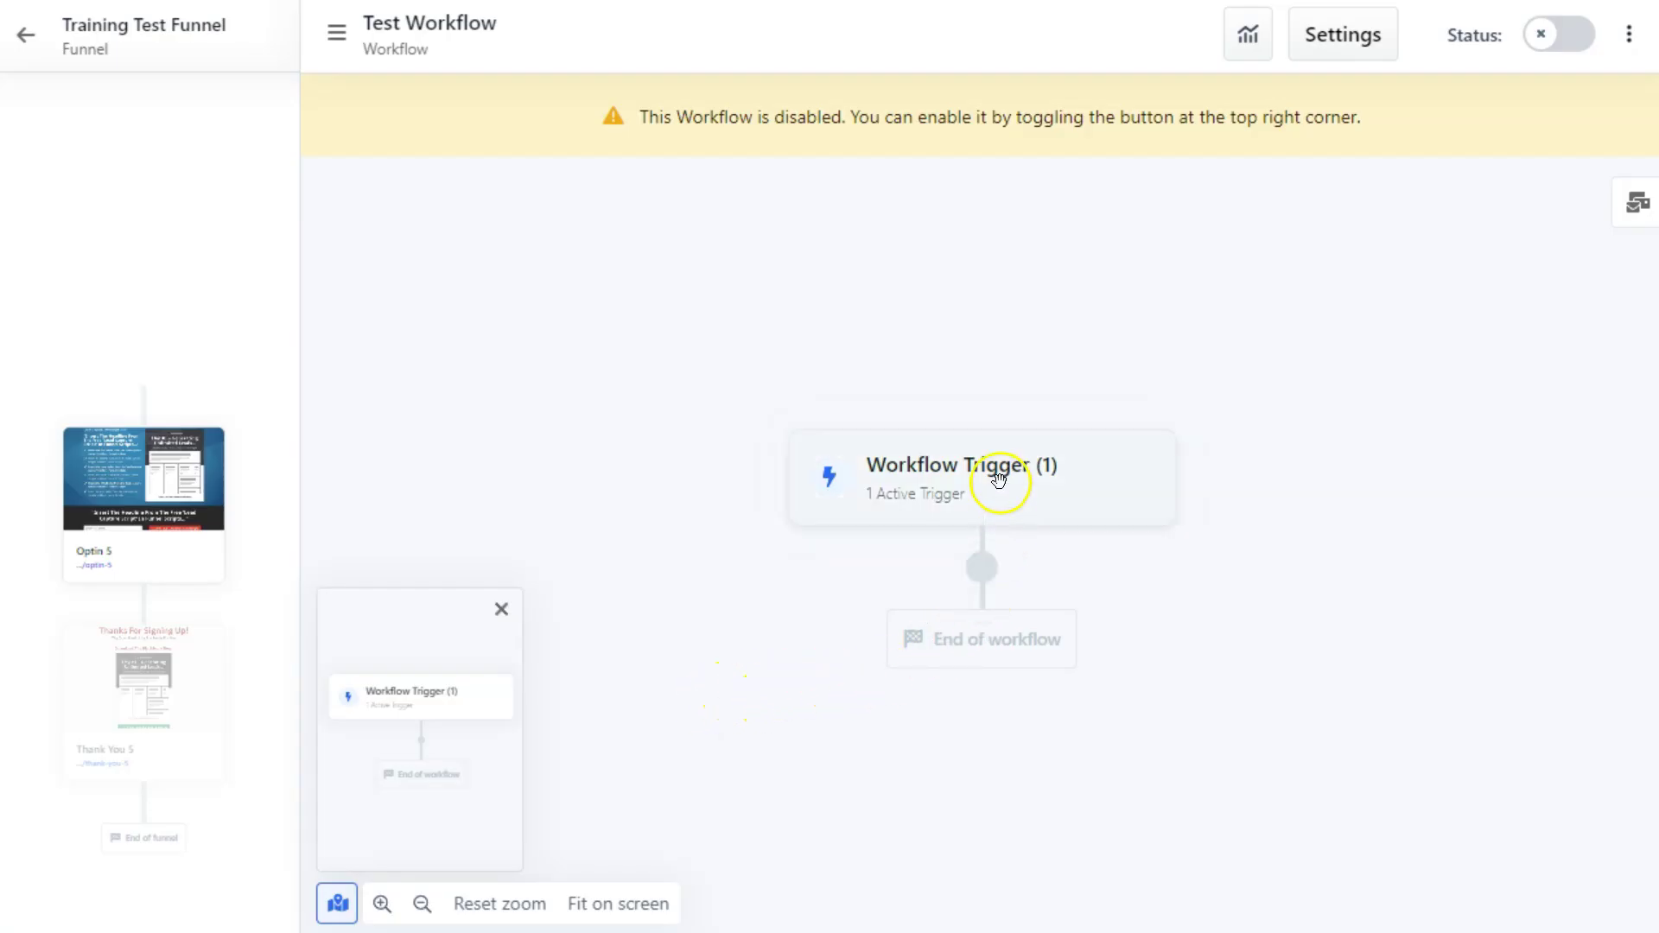
Add a 3rd party integration step directly below the workflow trigger.
left_click(983, 571)
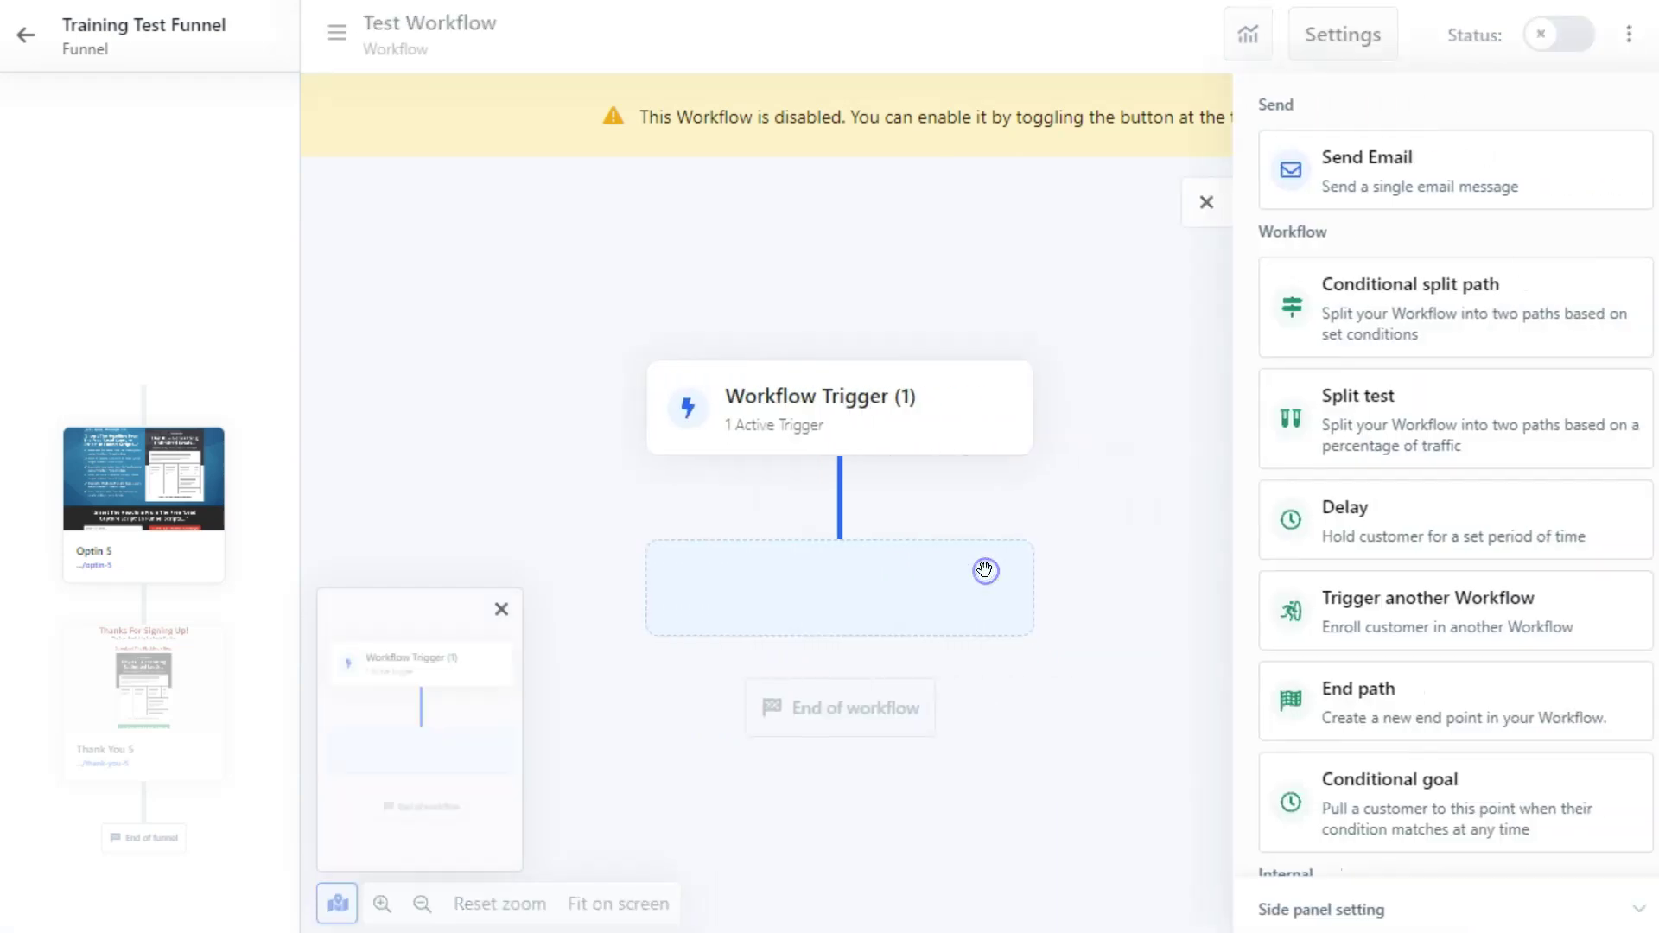
scroll(1348, 449, "down", 2)
scroll(1342, 450, "down", 5)
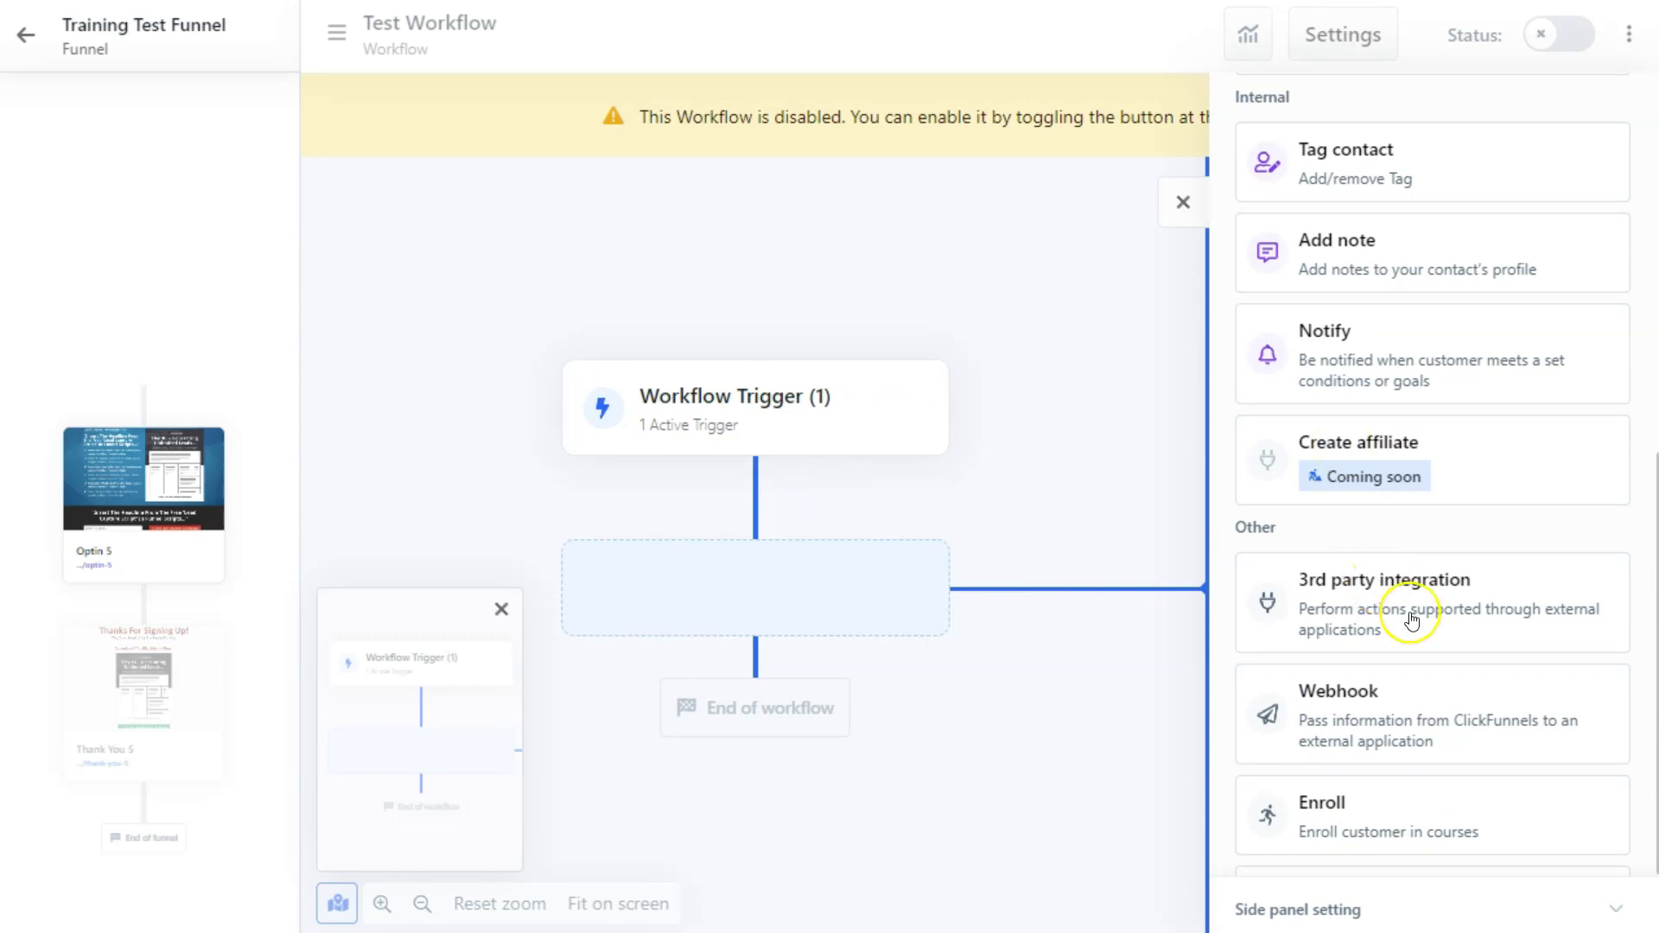
left_click(1412, 619)
left_click(1411, 618)
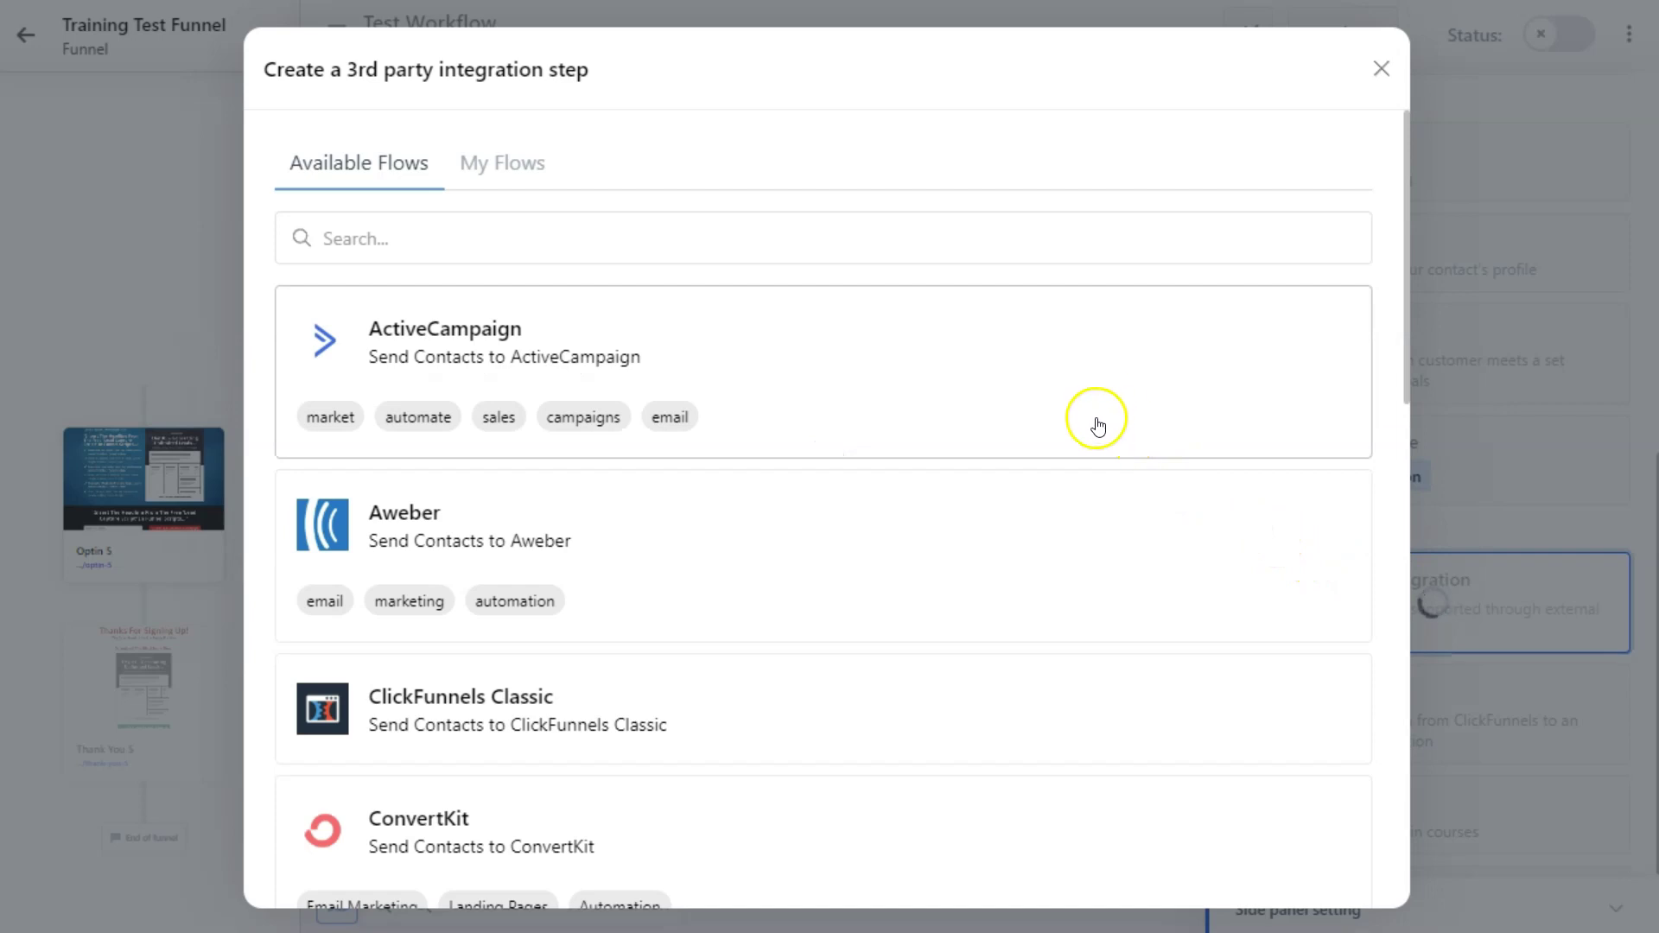
Choose the GetResponse flow for the integration and connect it to the already saved GetResponse account.
left_click(1091, 390)
scroll(1092, 396, "down", 5)
left_click(1088, 202)
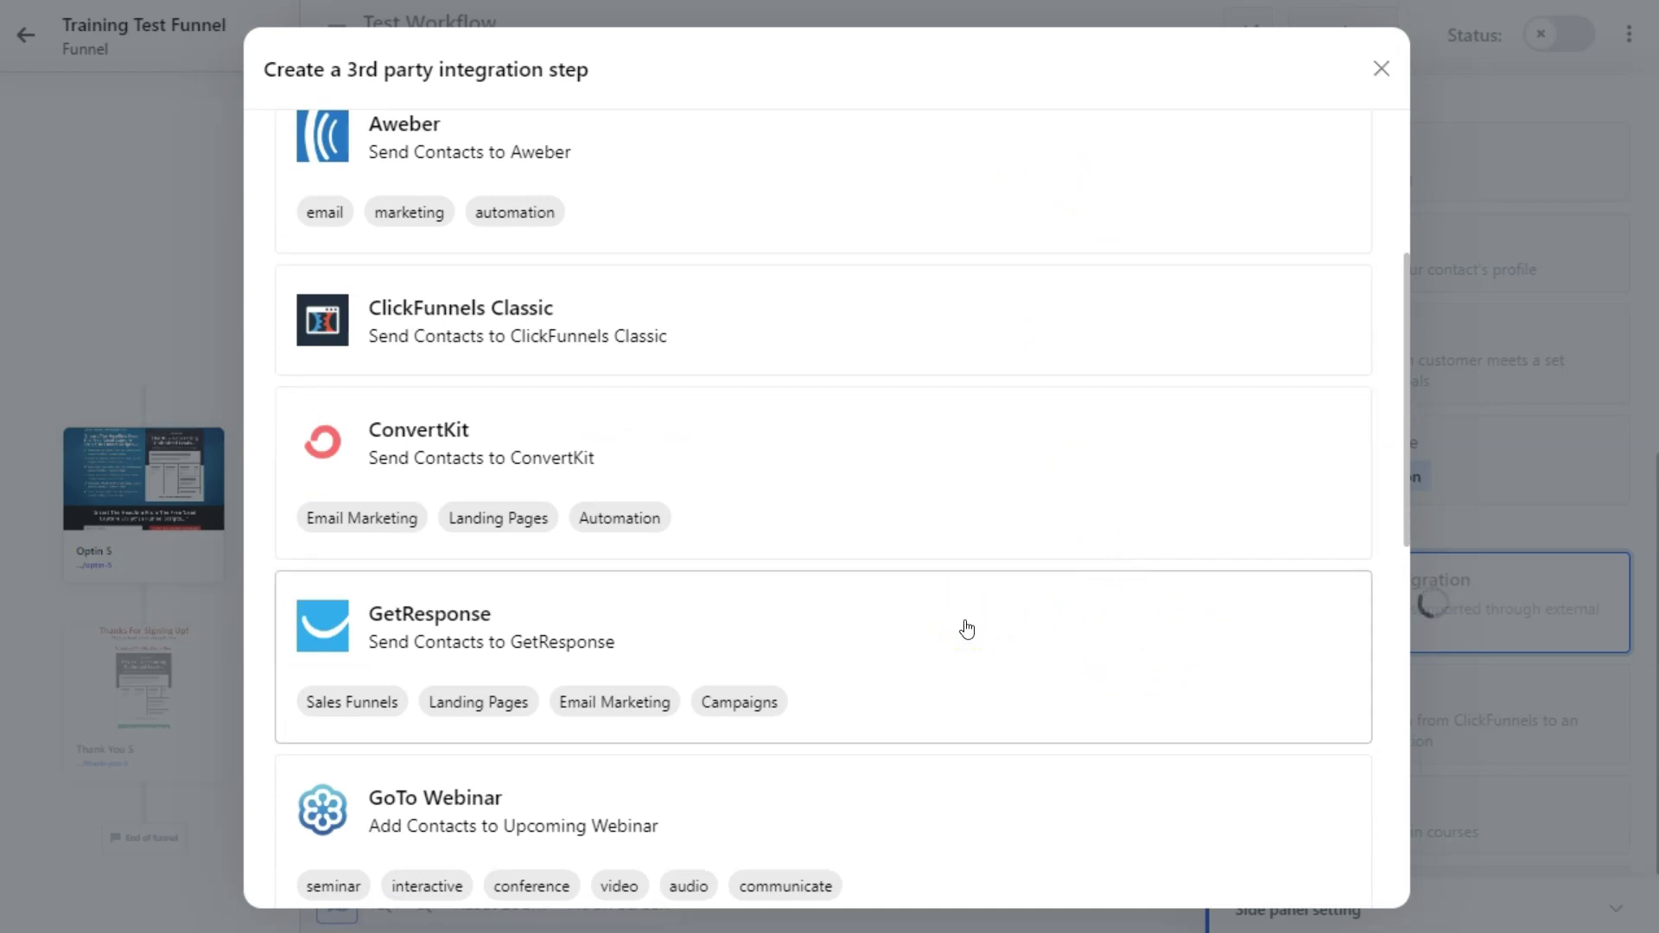
left_click(966, 628)
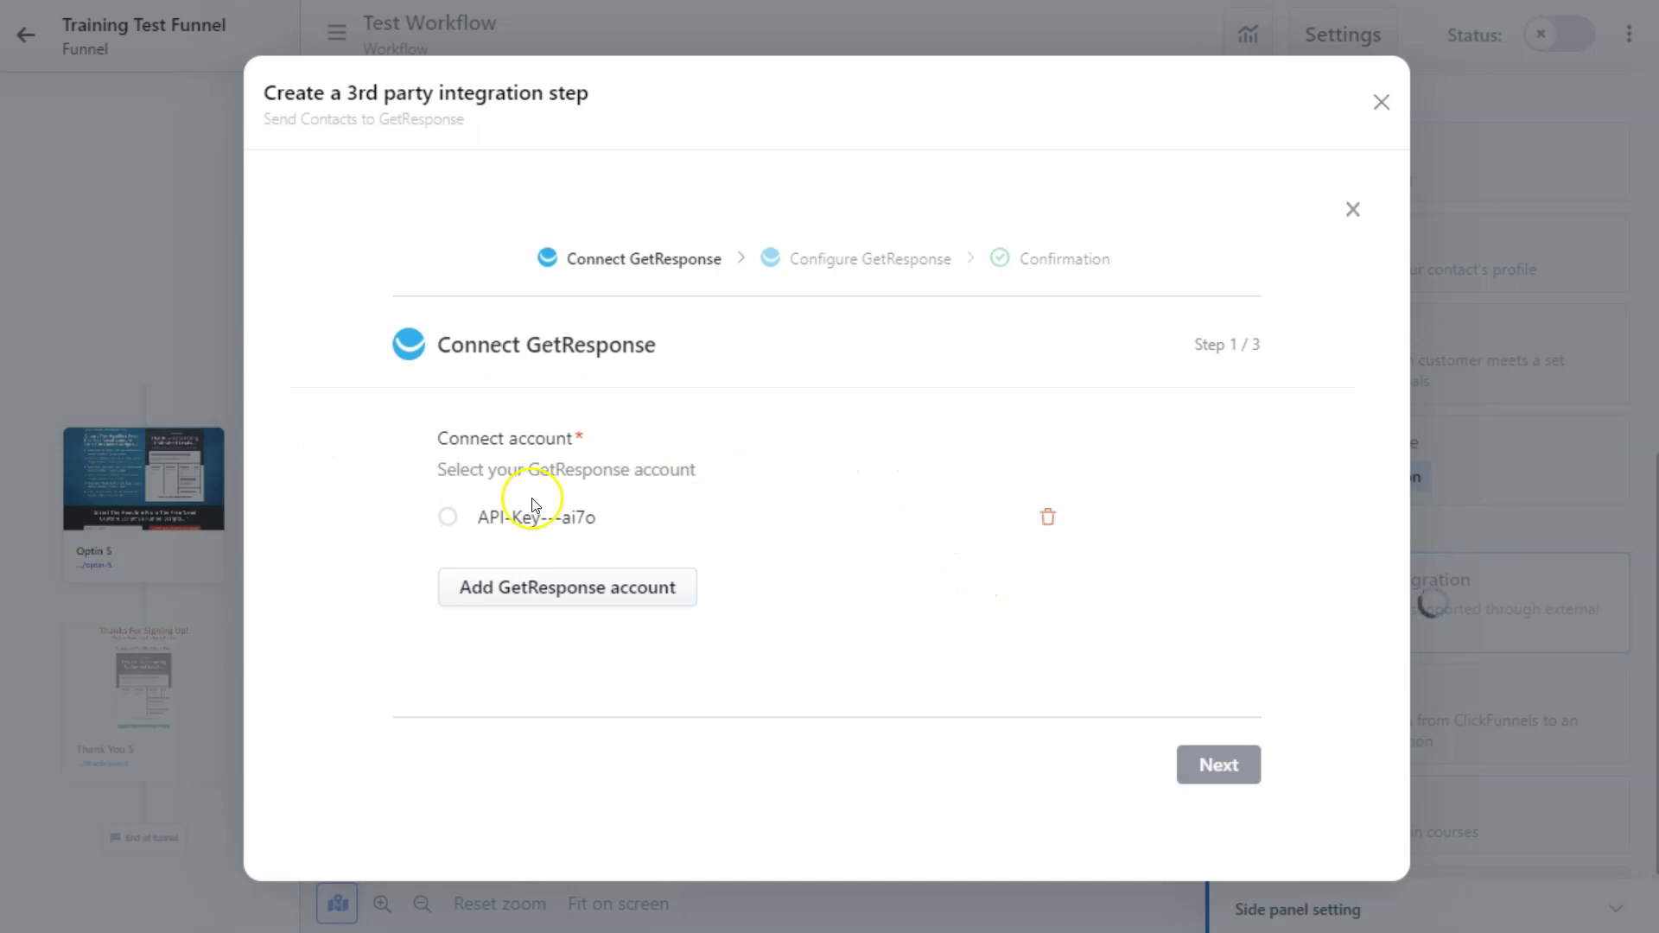
left_click(448, 521)
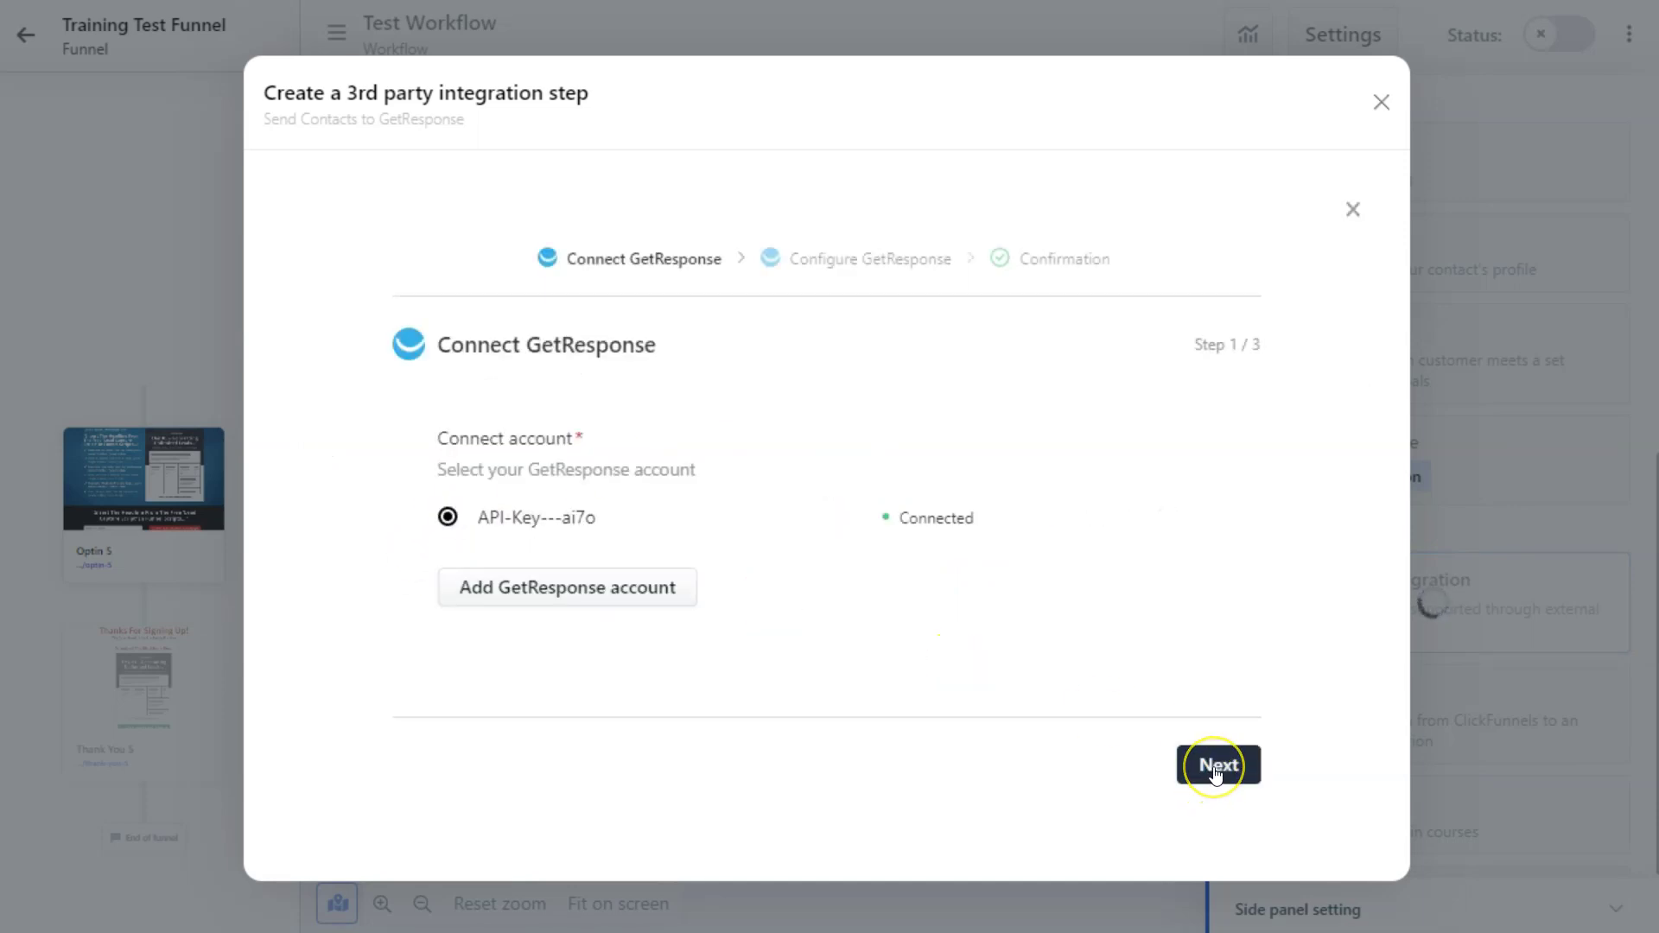
left_click(1215, 766)
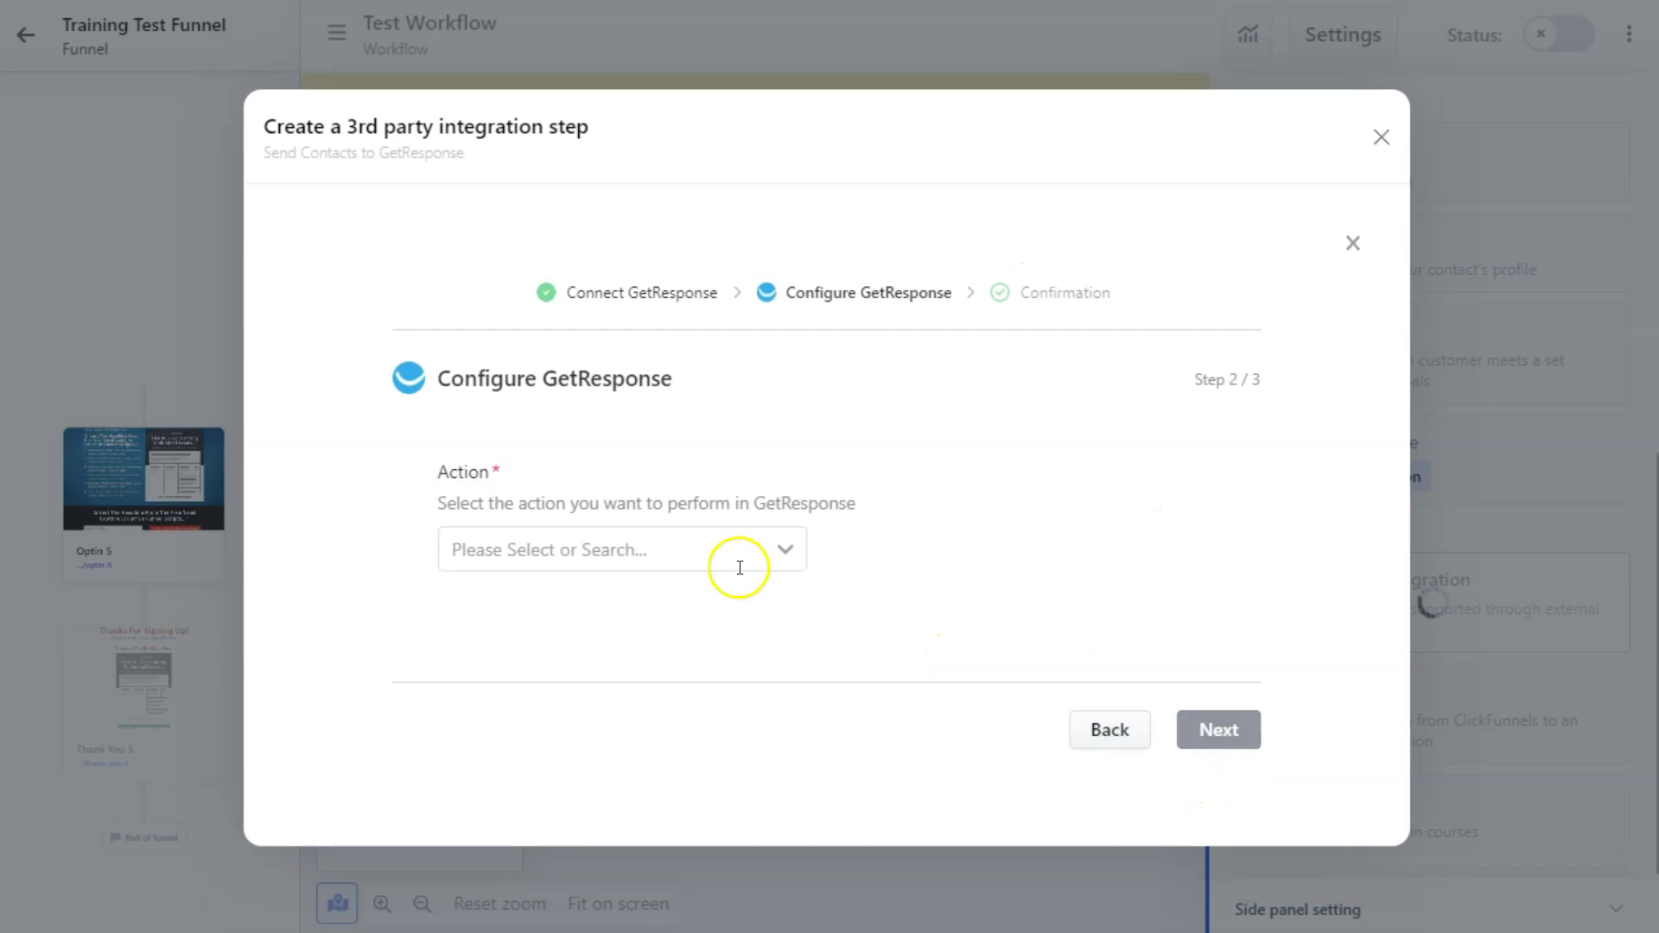
Set the GetResponse action to Add to List and select the existing contact list as its target.
left_click(784, 574)
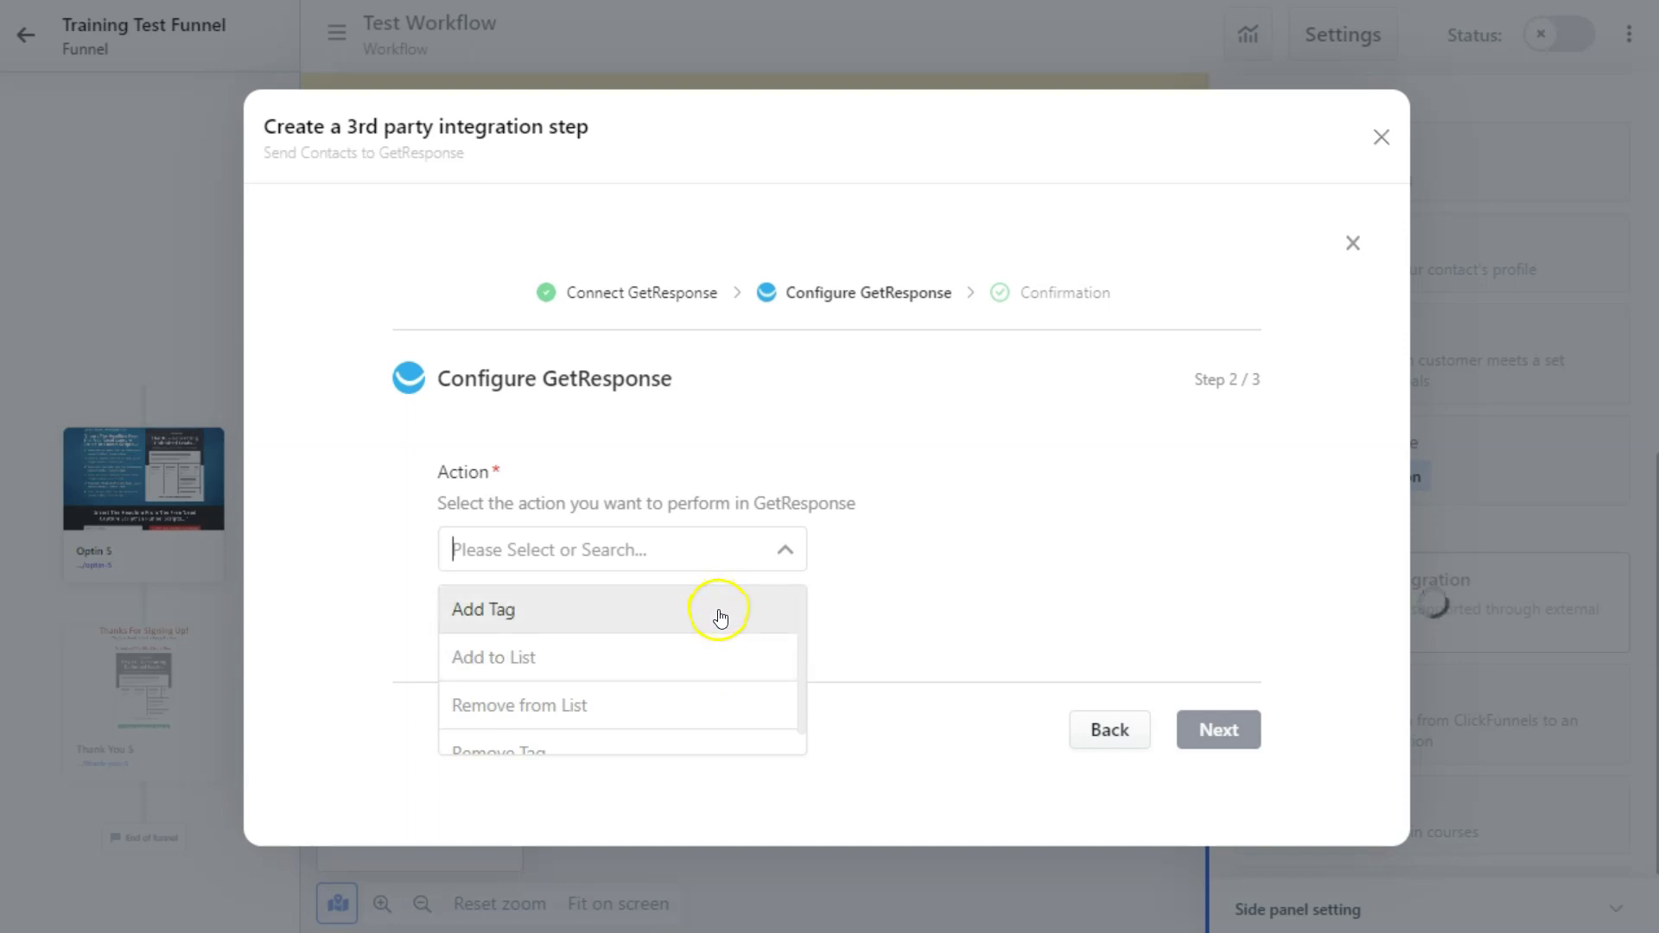
left_click(722, 668)
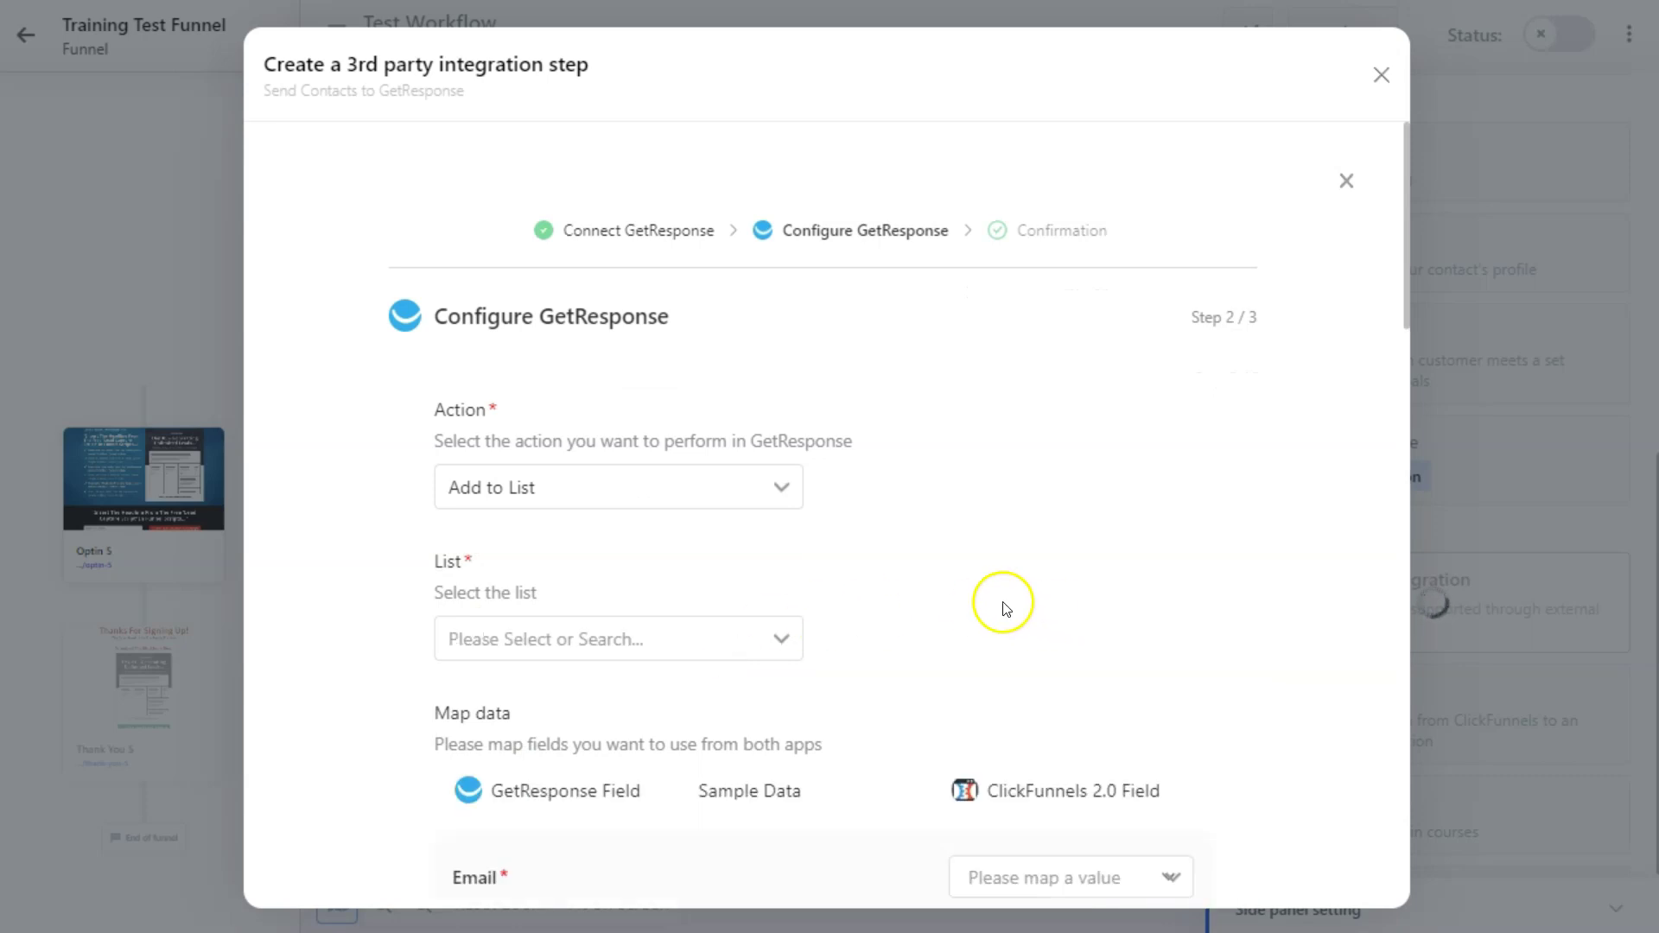
left_click(788, 644)
left_click(660, 688)
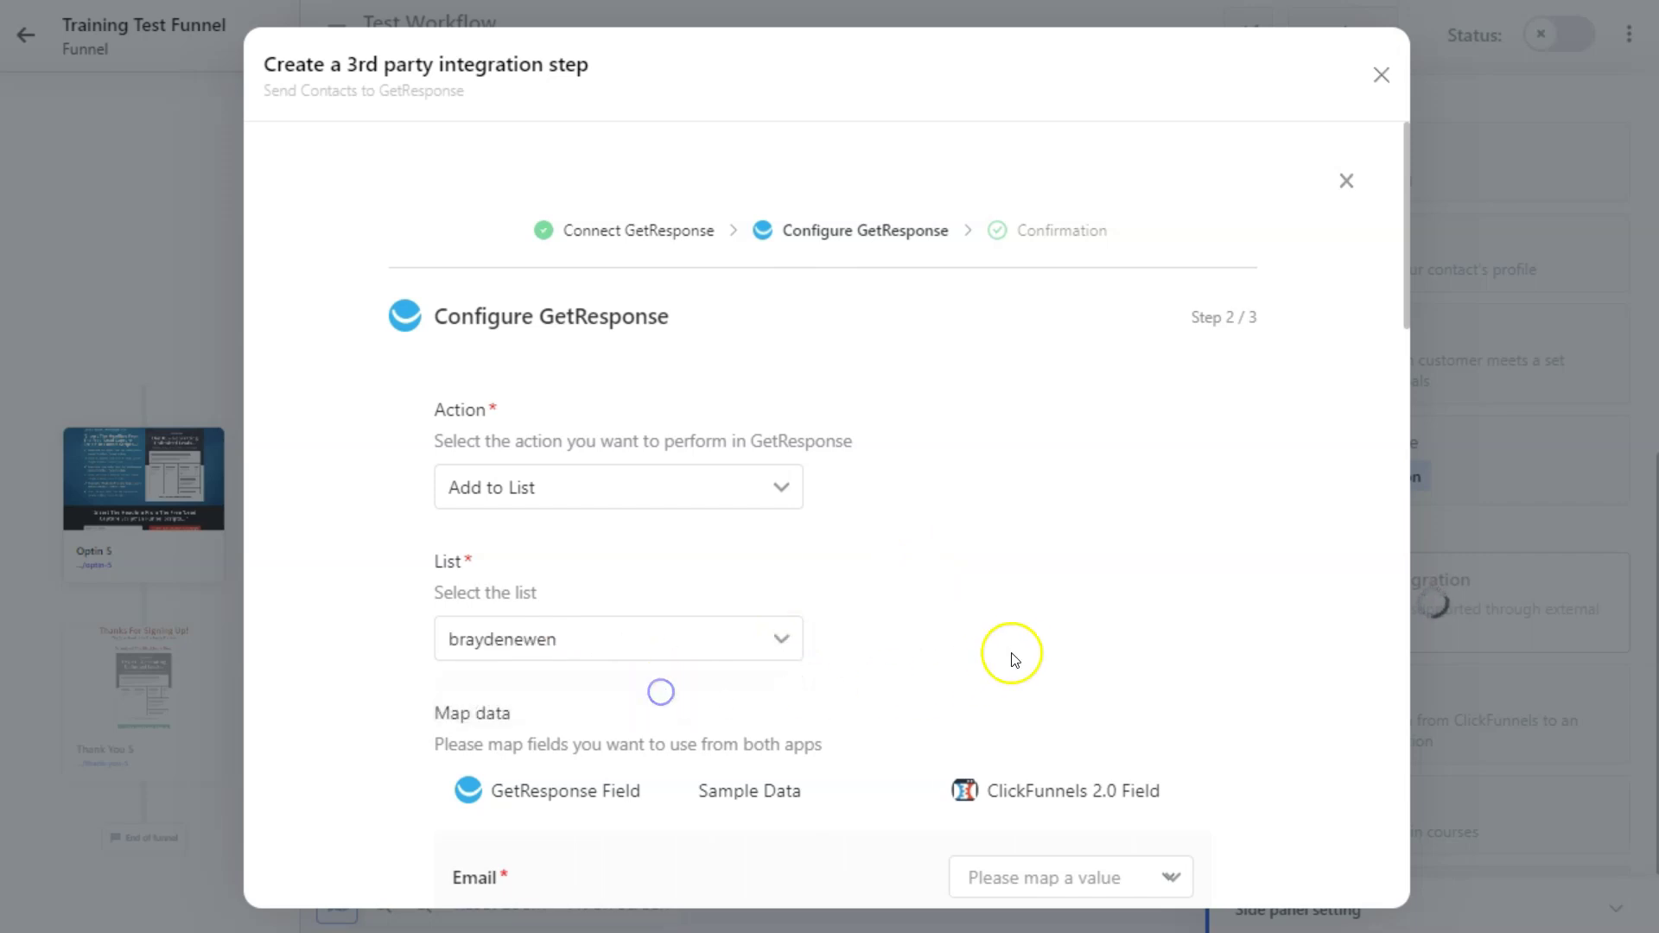
Map the GetResponse Email field to Email and the Name field to First Name.
scroll(1006, 657, "down", 5)
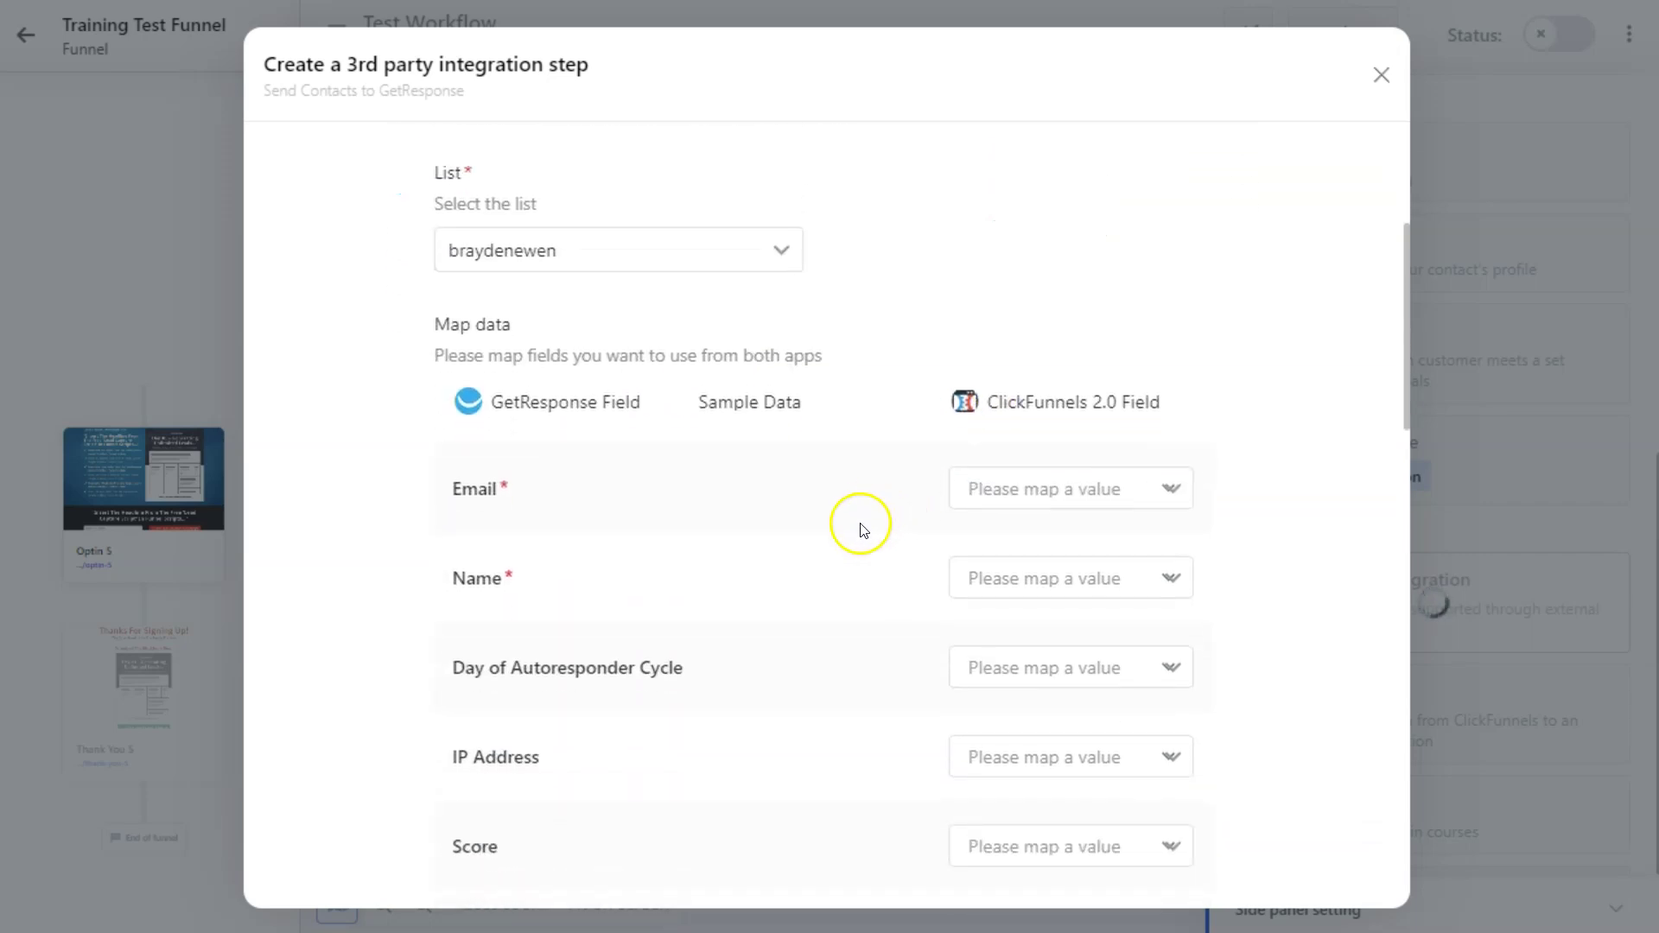
scroll(882, 454, "down", 2)
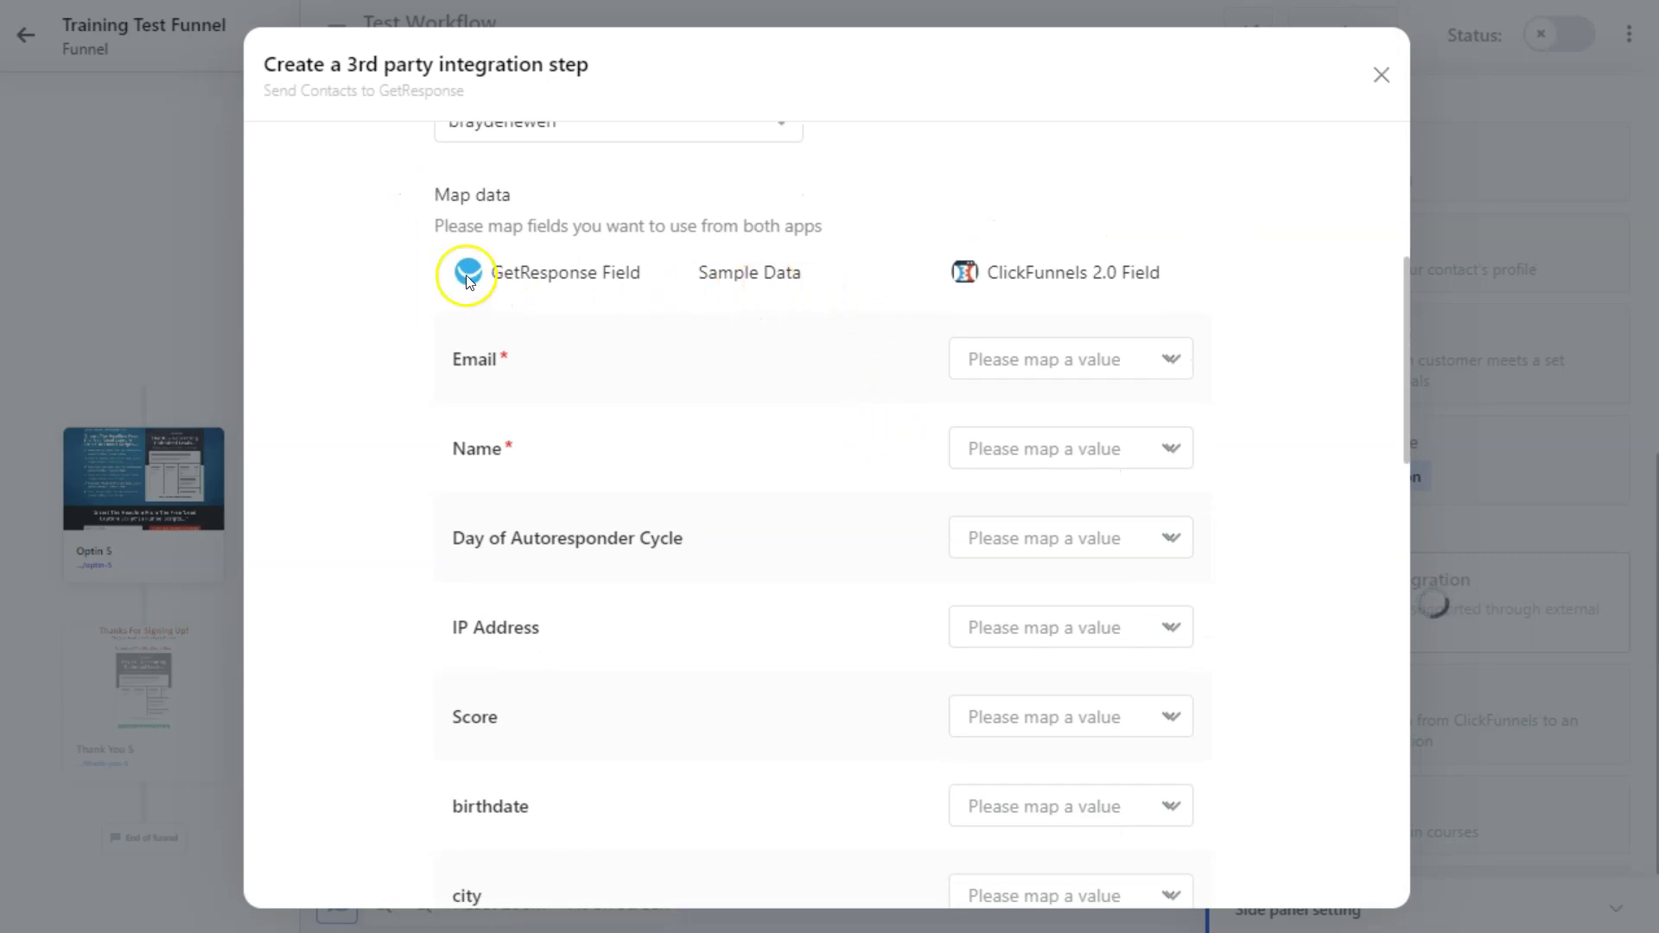
scroll(505, 618, "down", 3)
scroll(508, 617, "up", 3)
left_click(1173, 358)
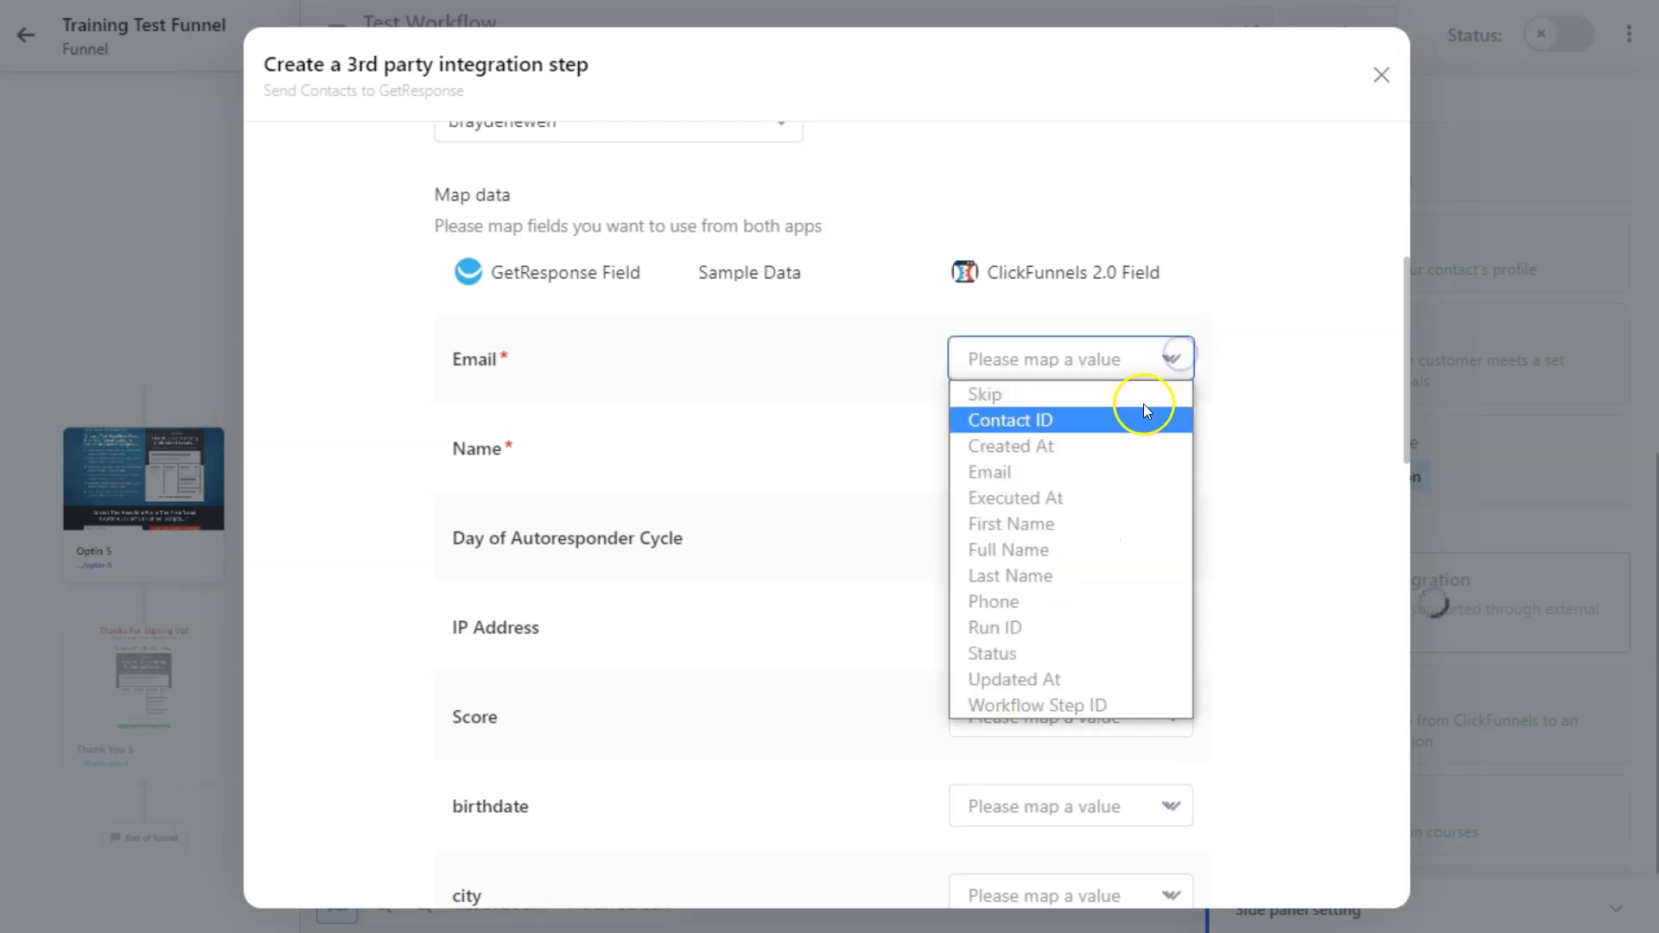
left_click(1096, 472)
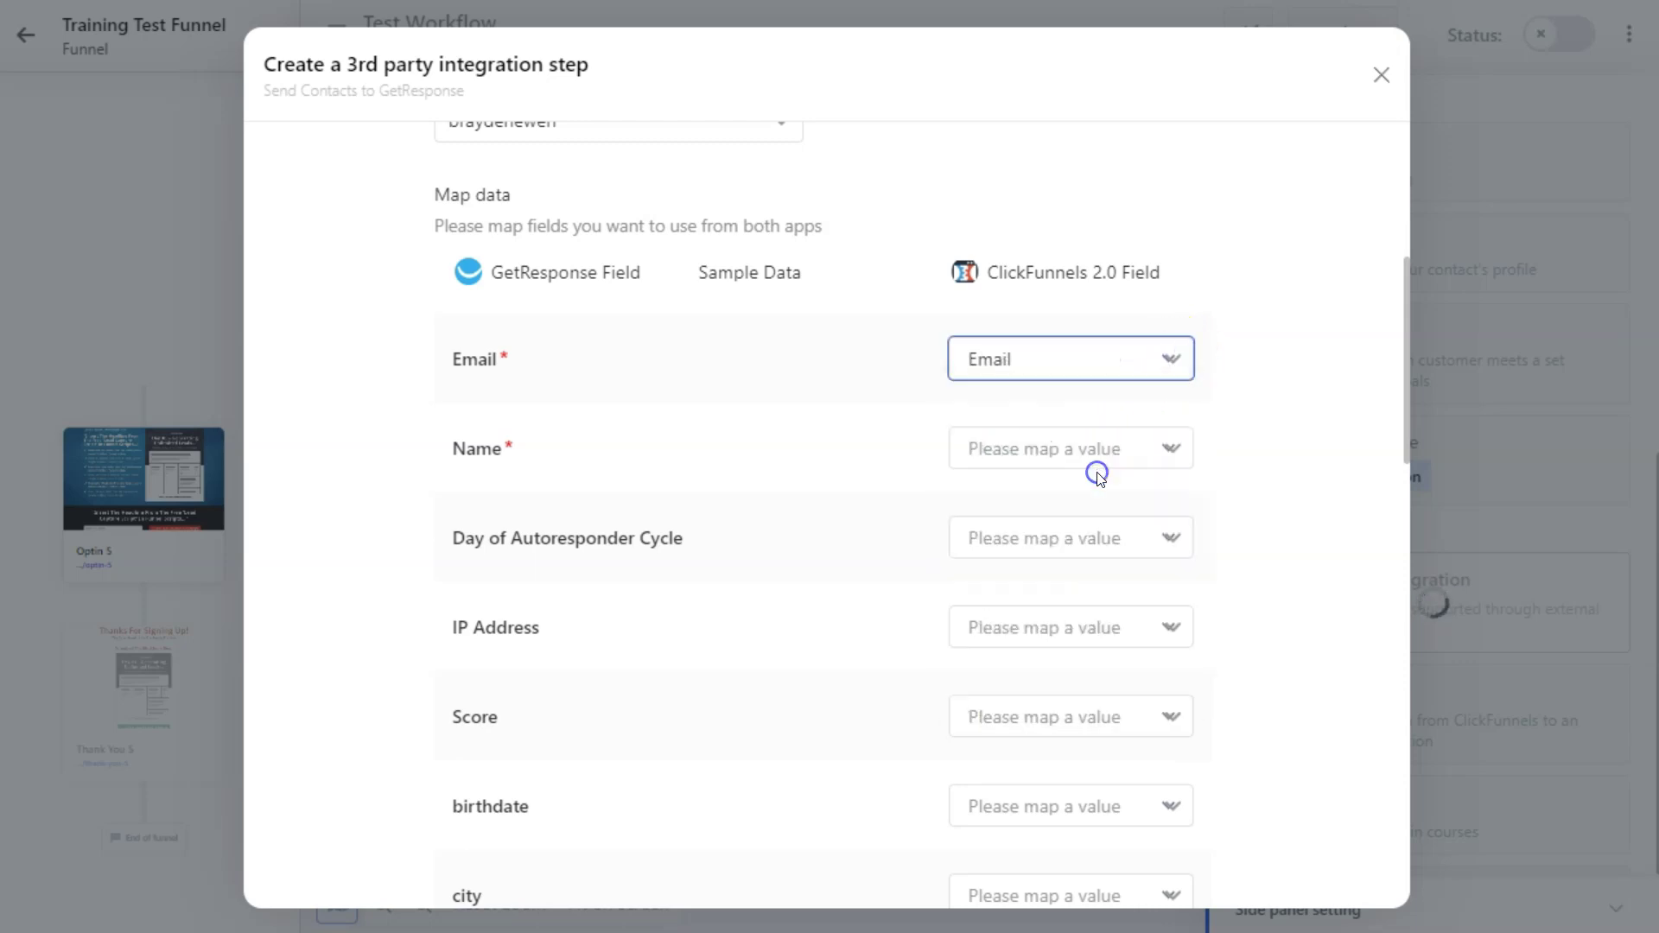
left_click(1168, 448)
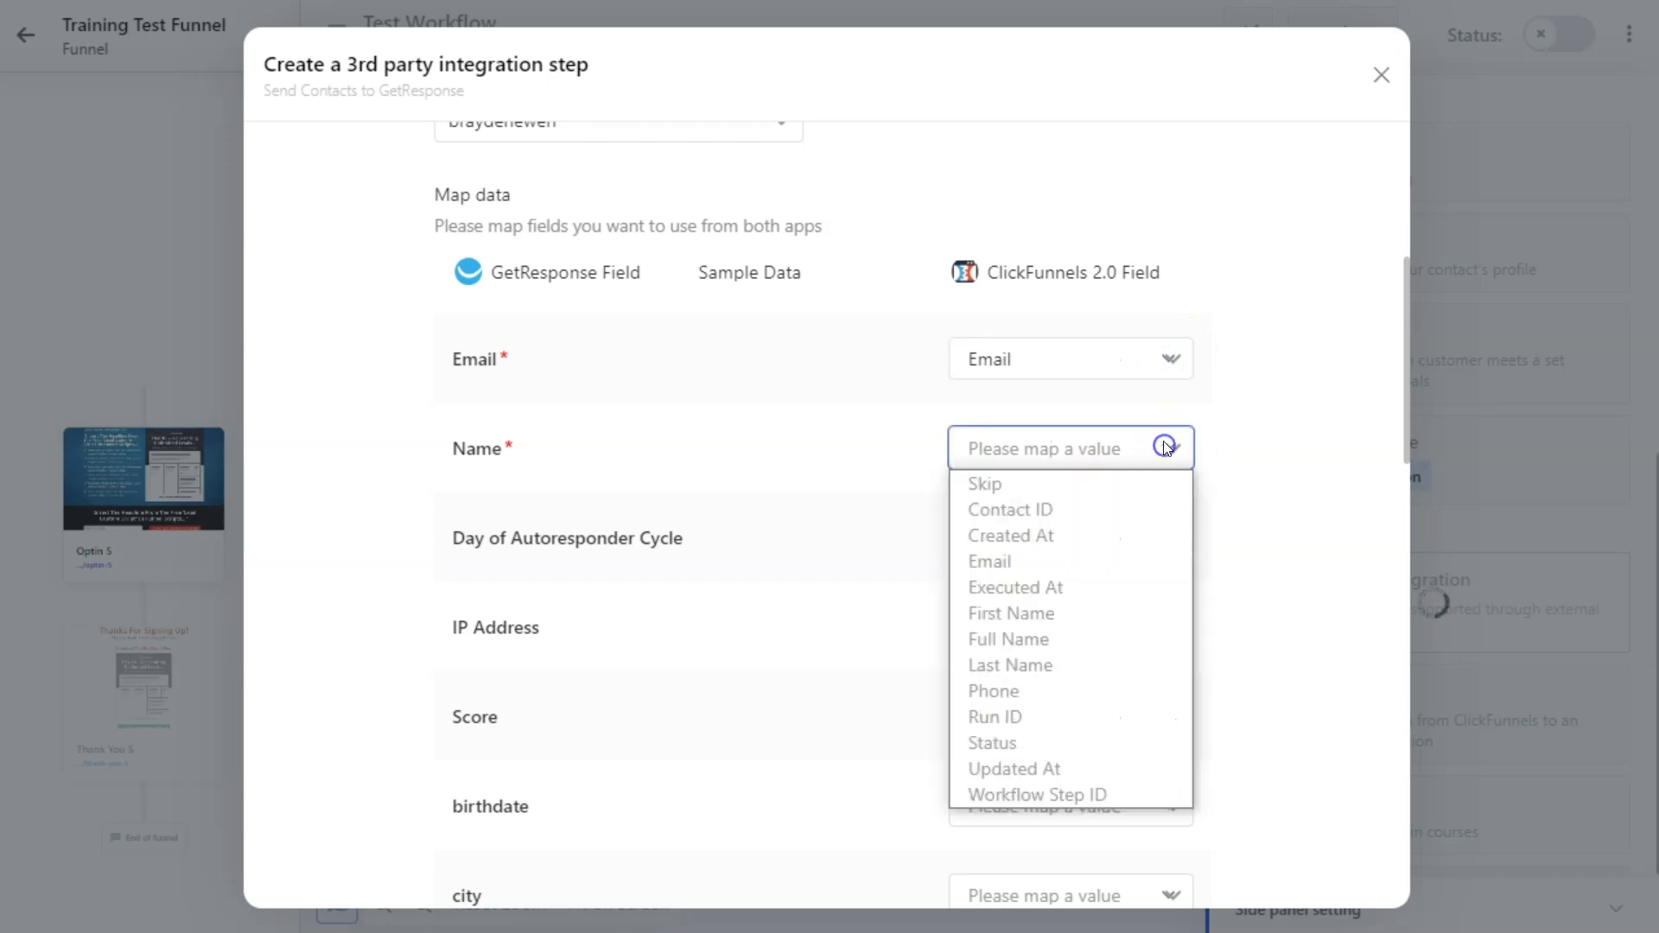
left_click(1111, 614)
Leave the remaining GetResponse fields unmapped, then confirm and save the integration step.
scroll(1214, 557, "down", 2)
left_click(1203, 514)
scroll(603, 445, "down", 10)
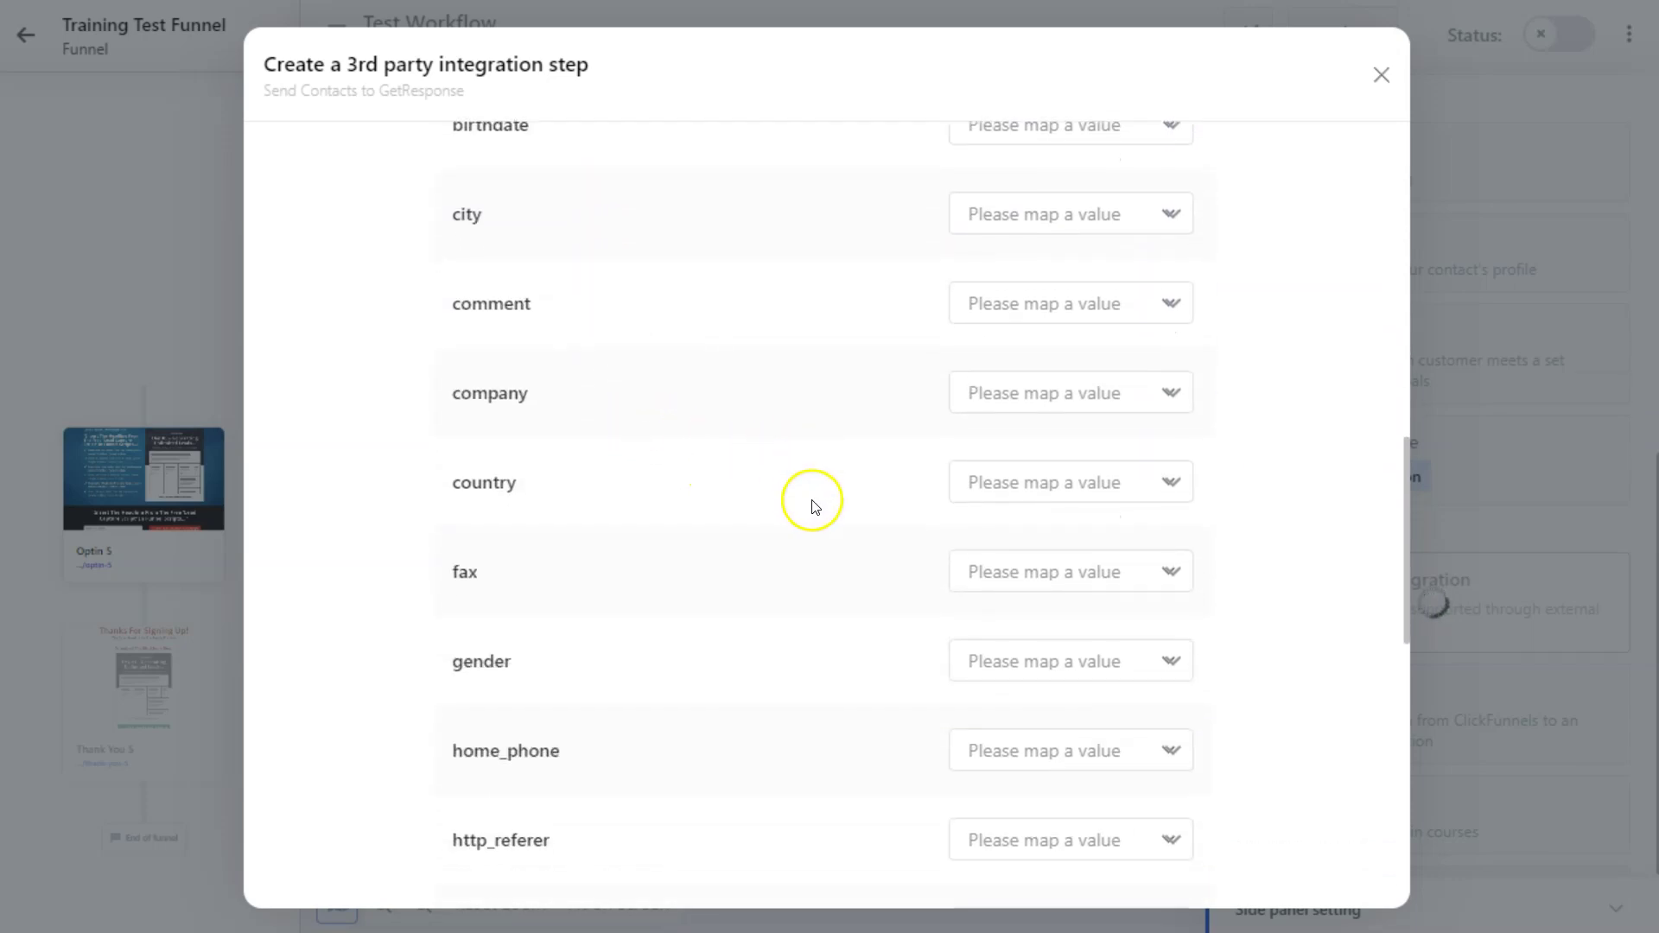
scroll(827, 505, "down", 6)
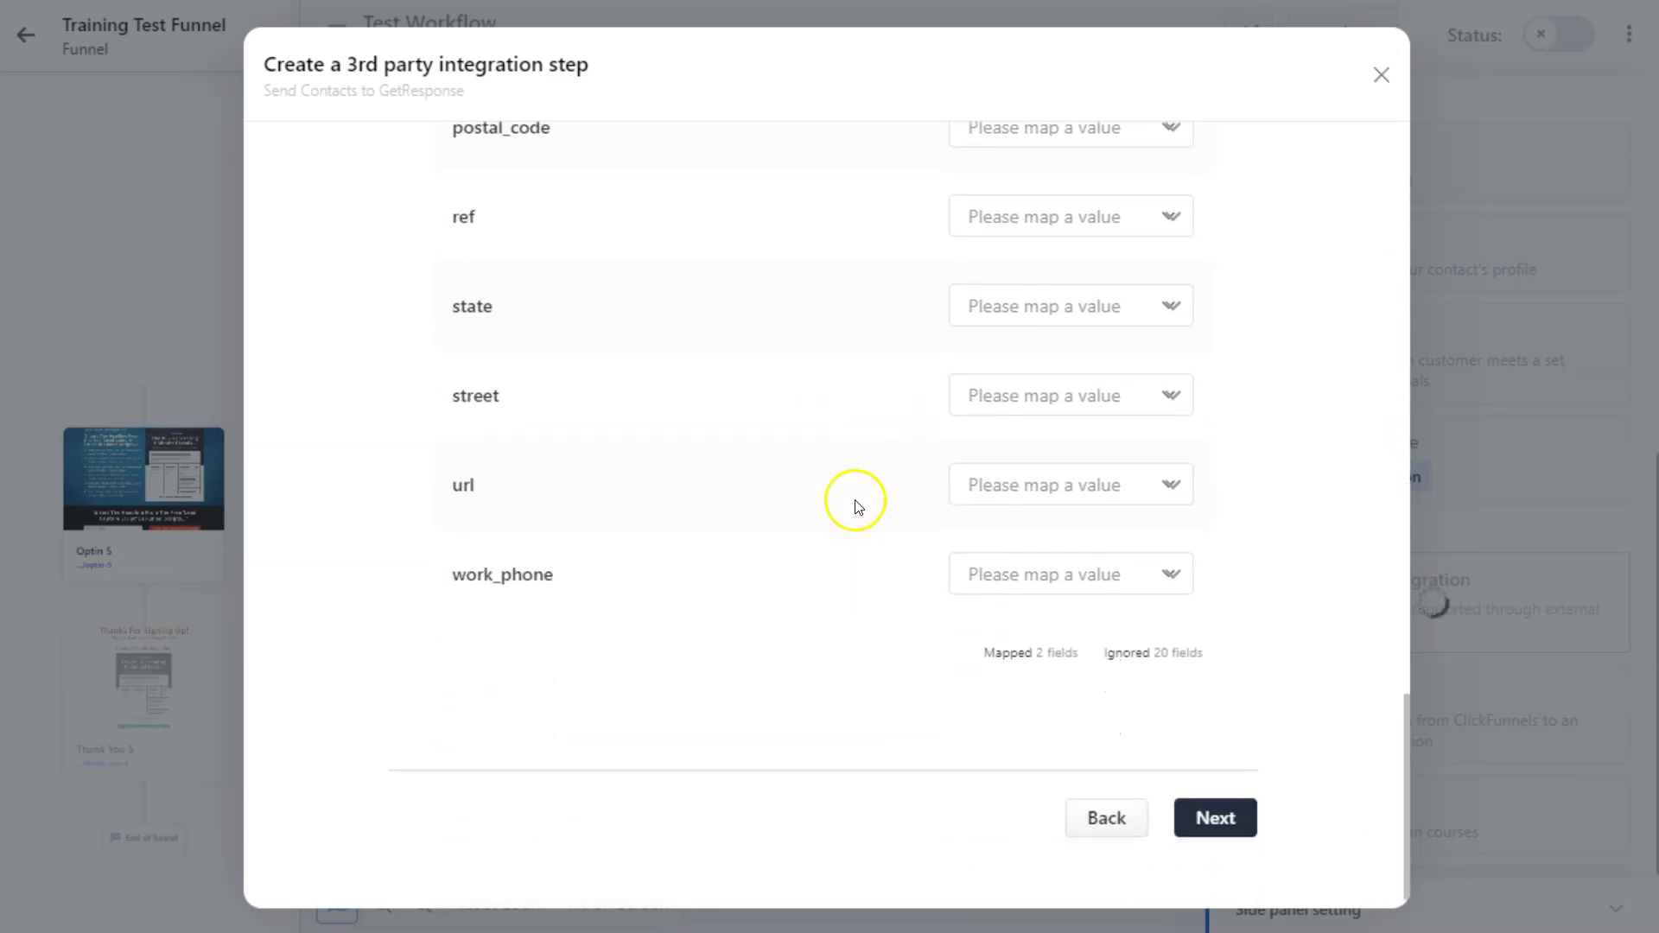
left_click(1232, 806)
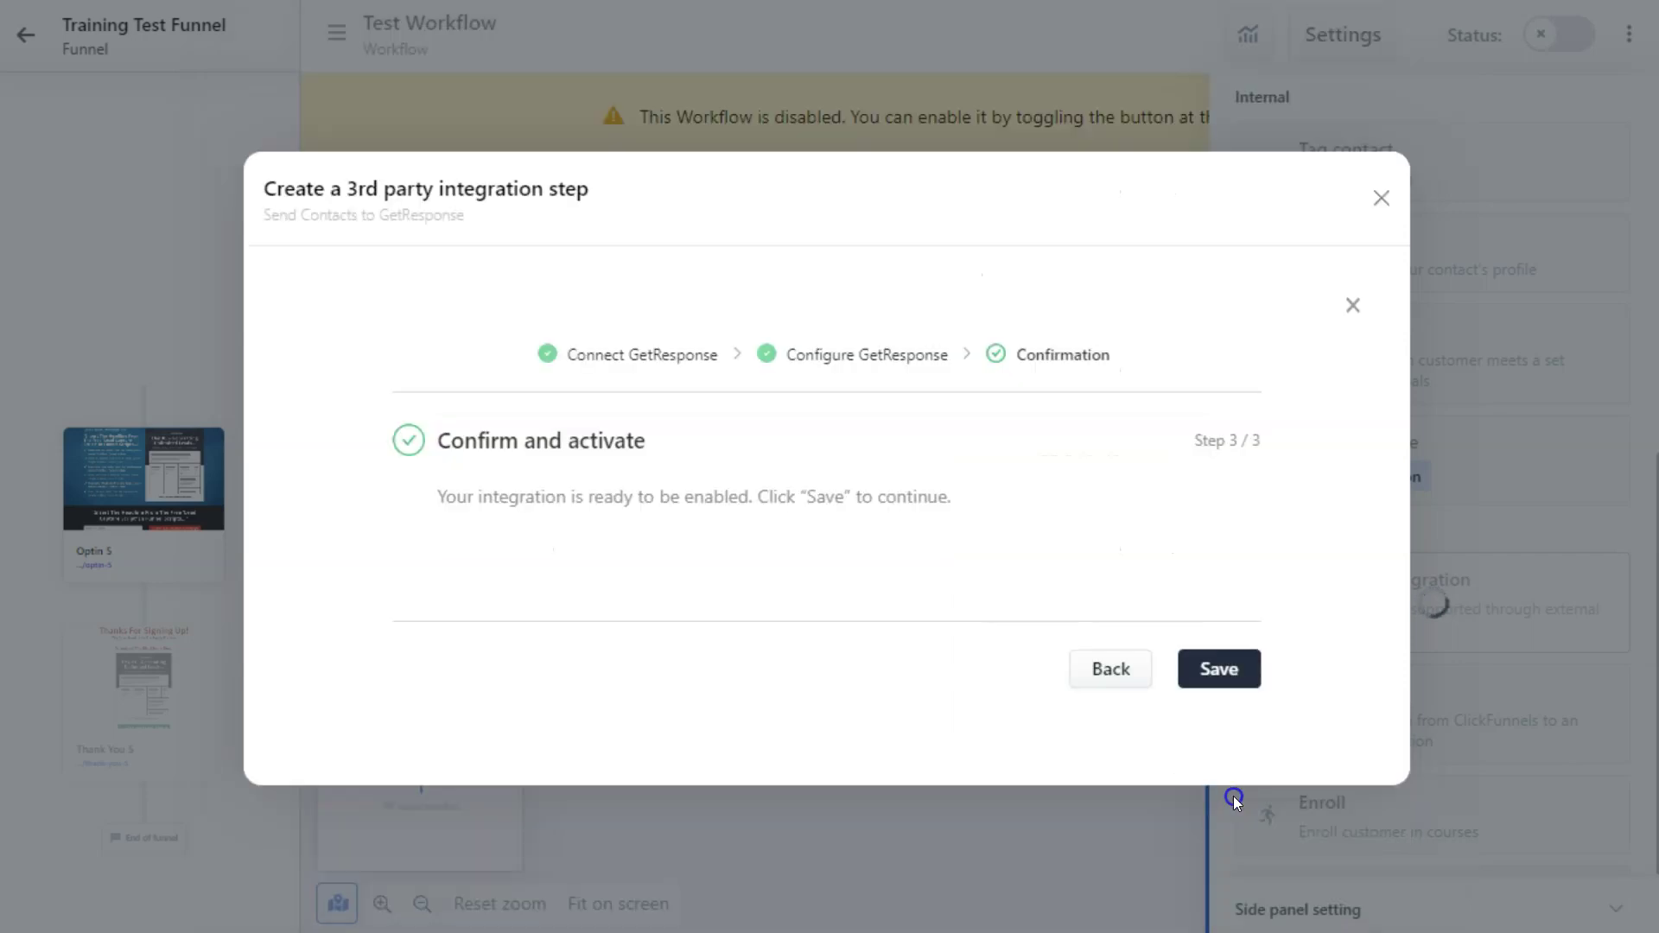
left_click(1220, 666)
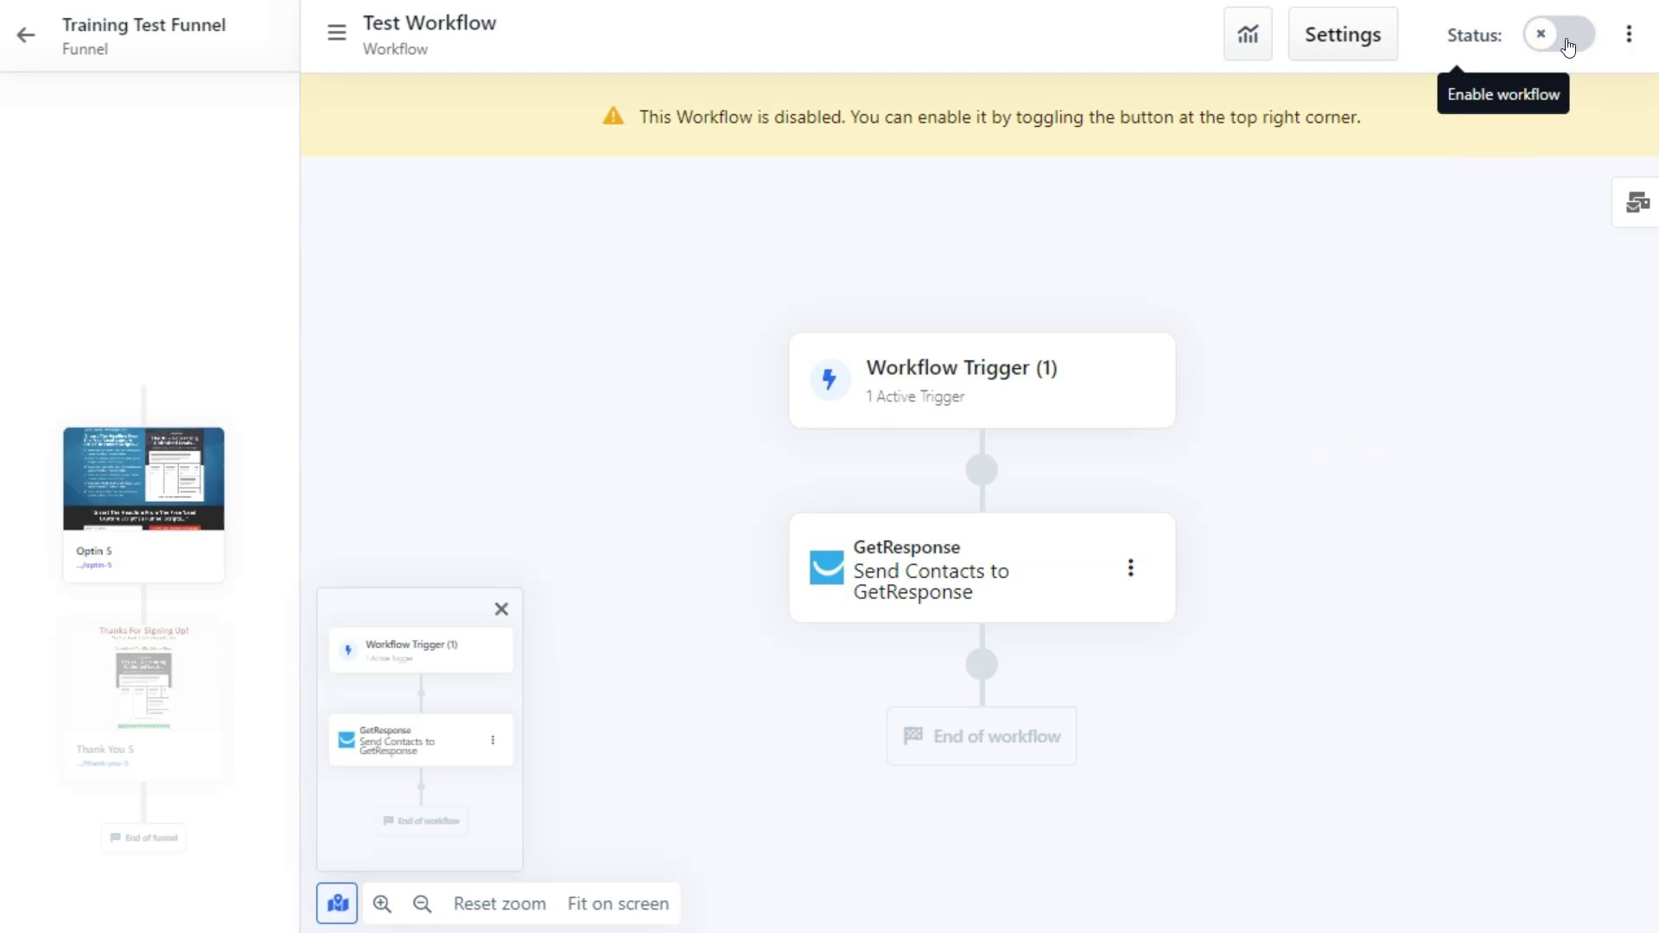
Enable Test Workflow and confirm its activation.
left_click(1567, 43)
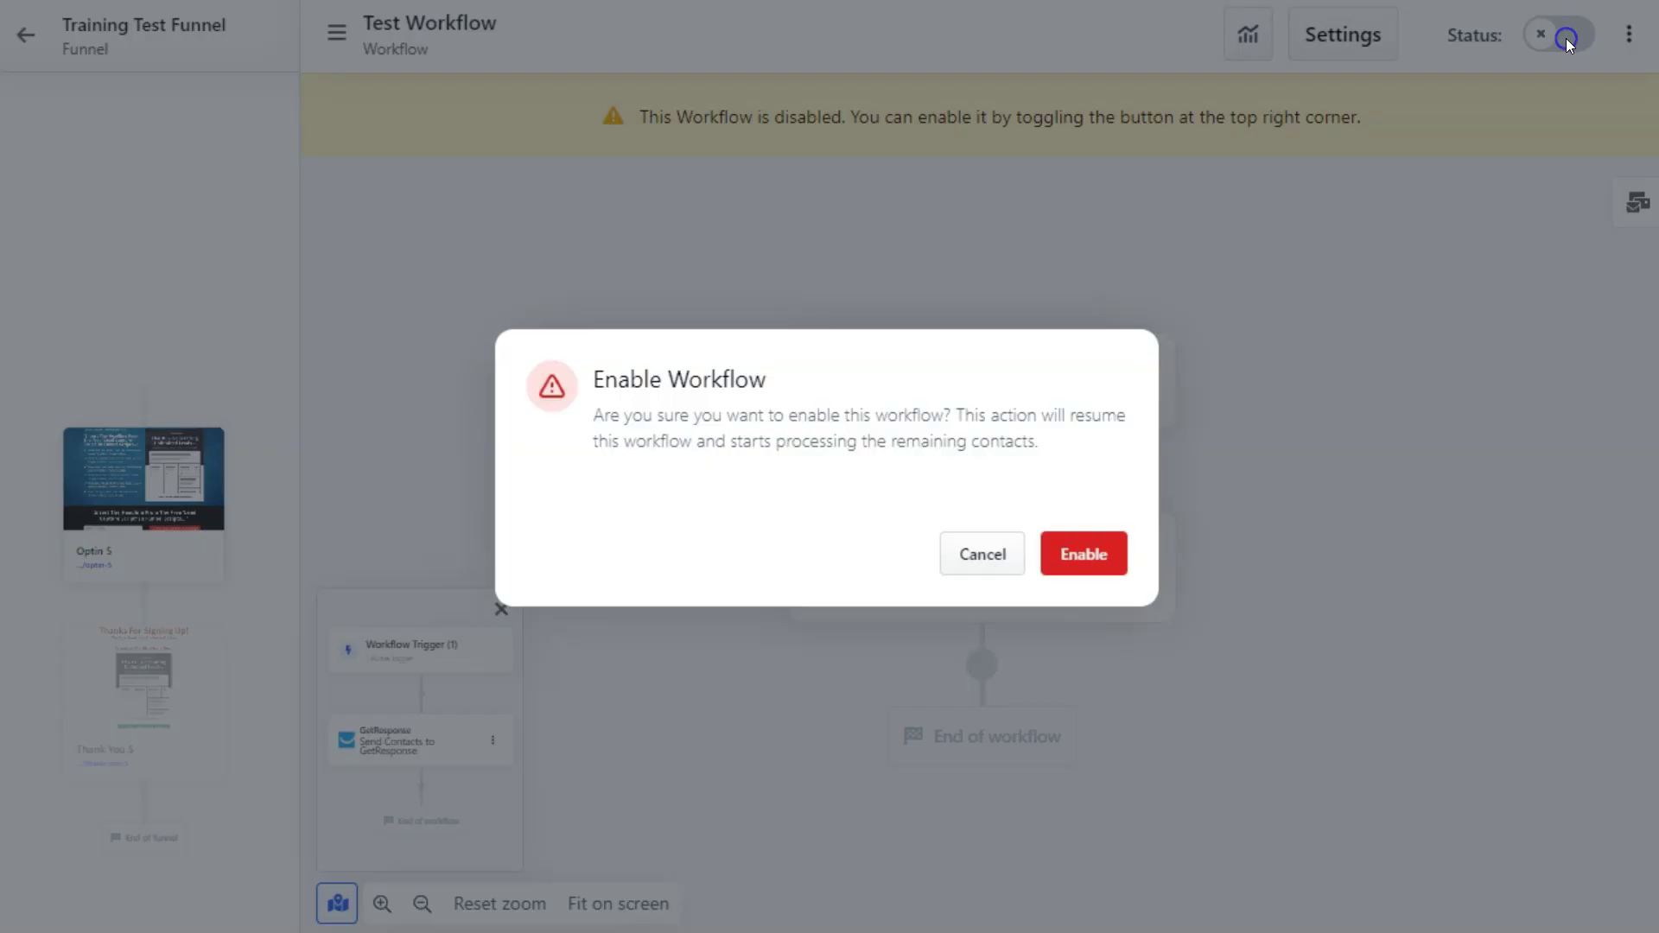
left_click(1099, 564)
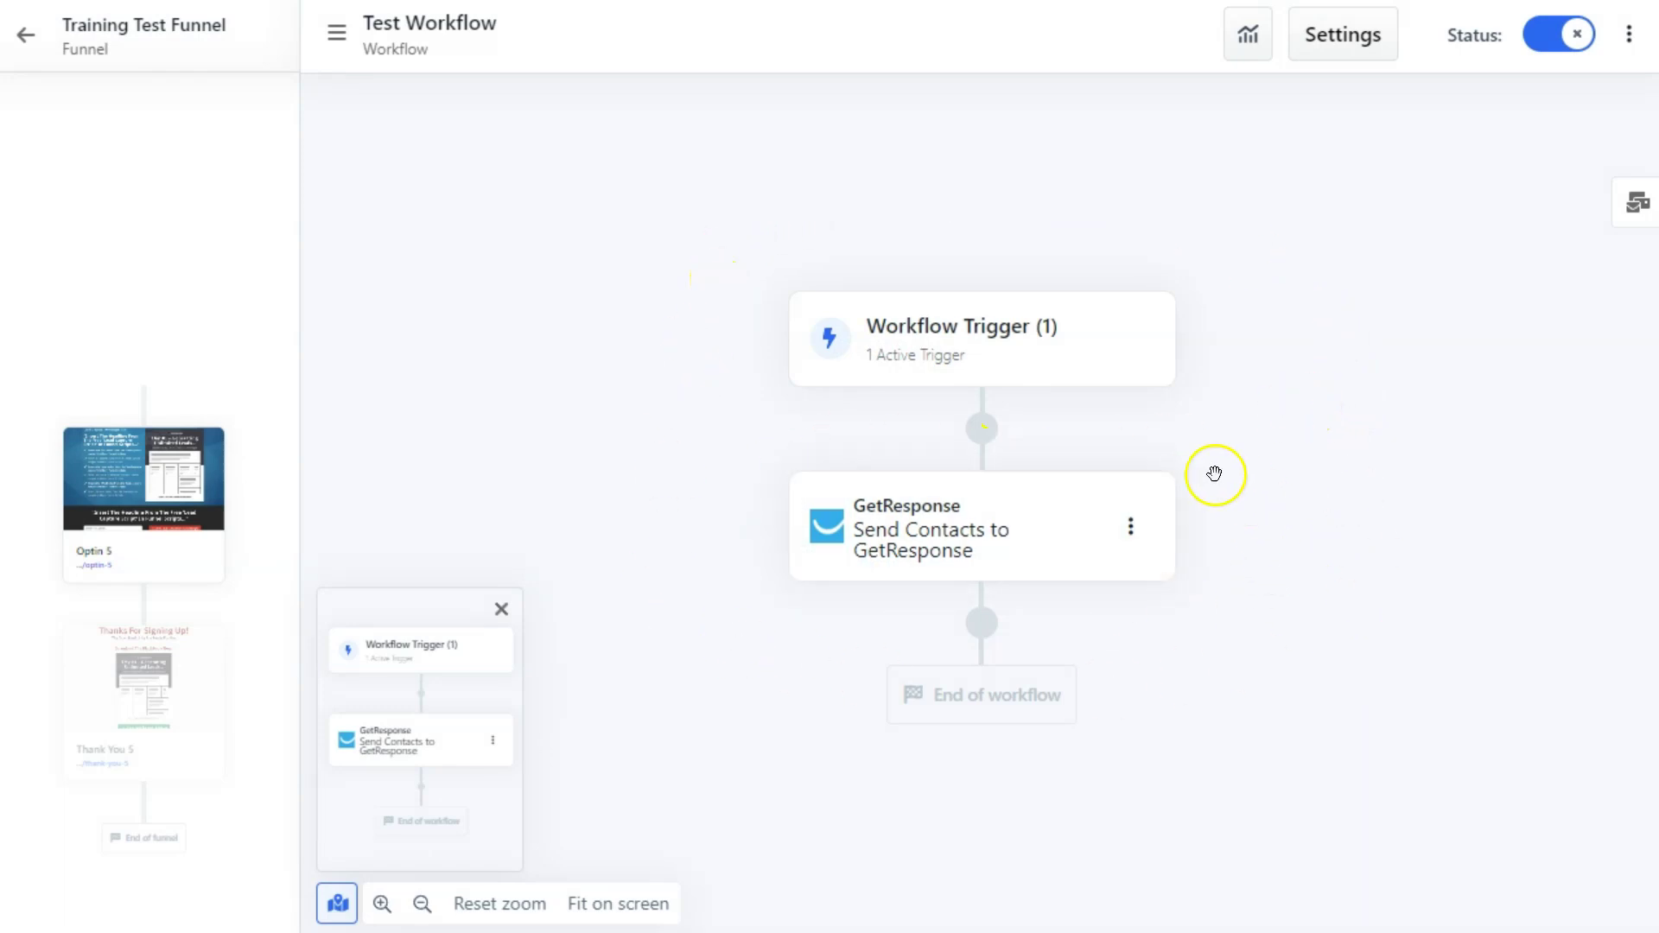
left_click(869, 514)
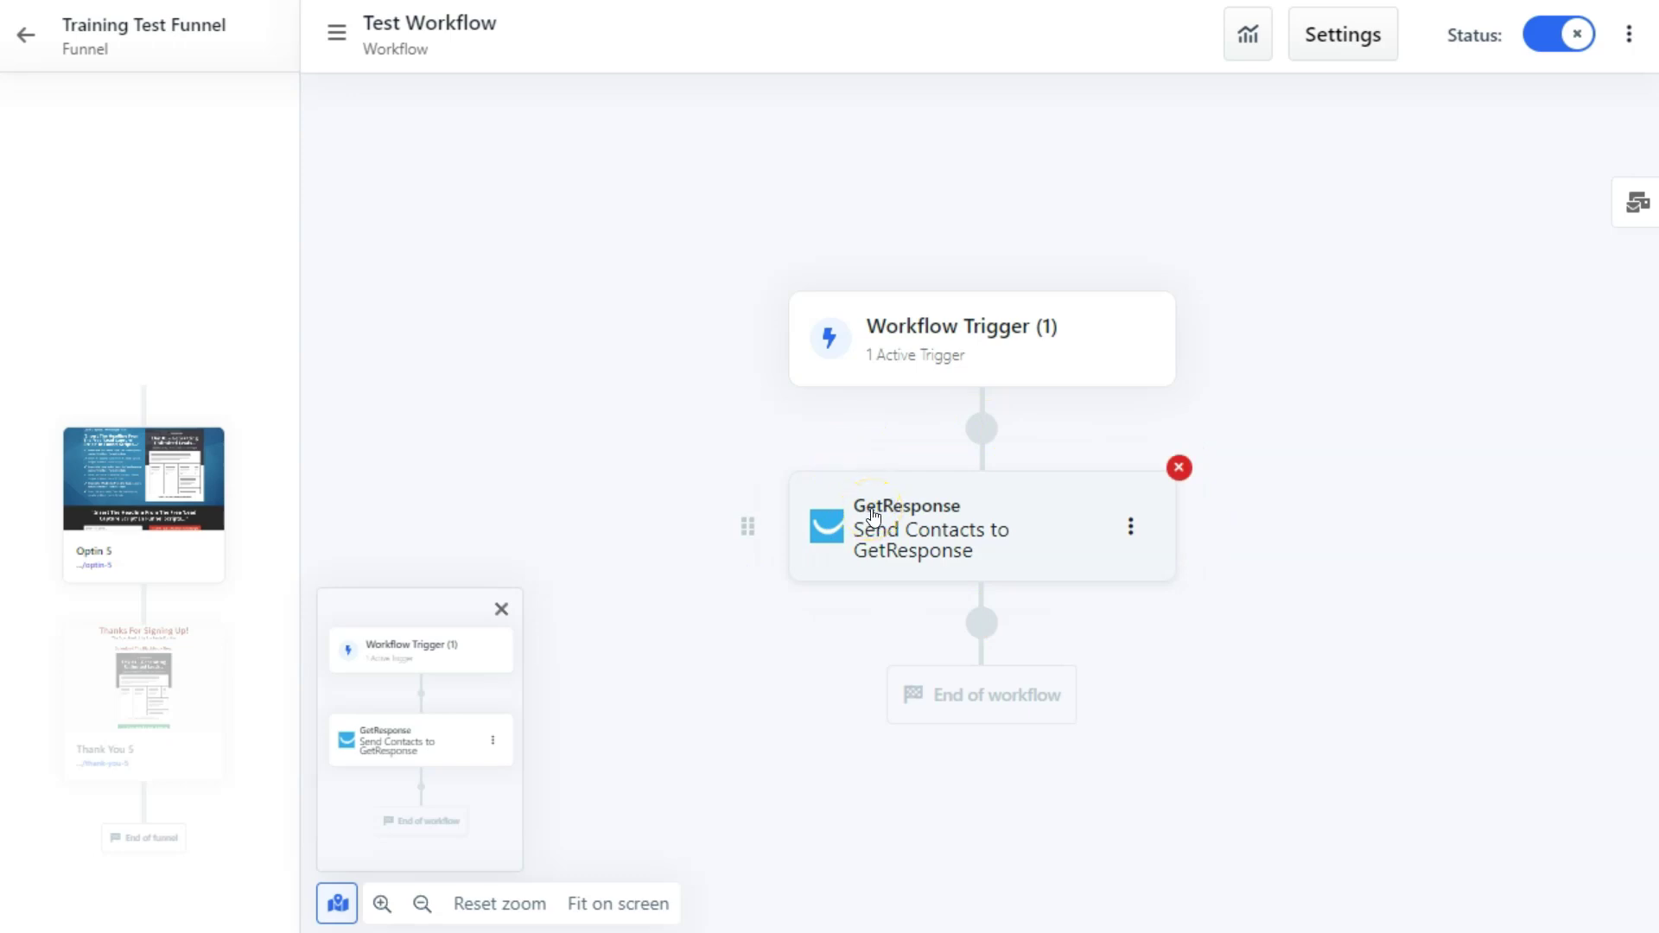